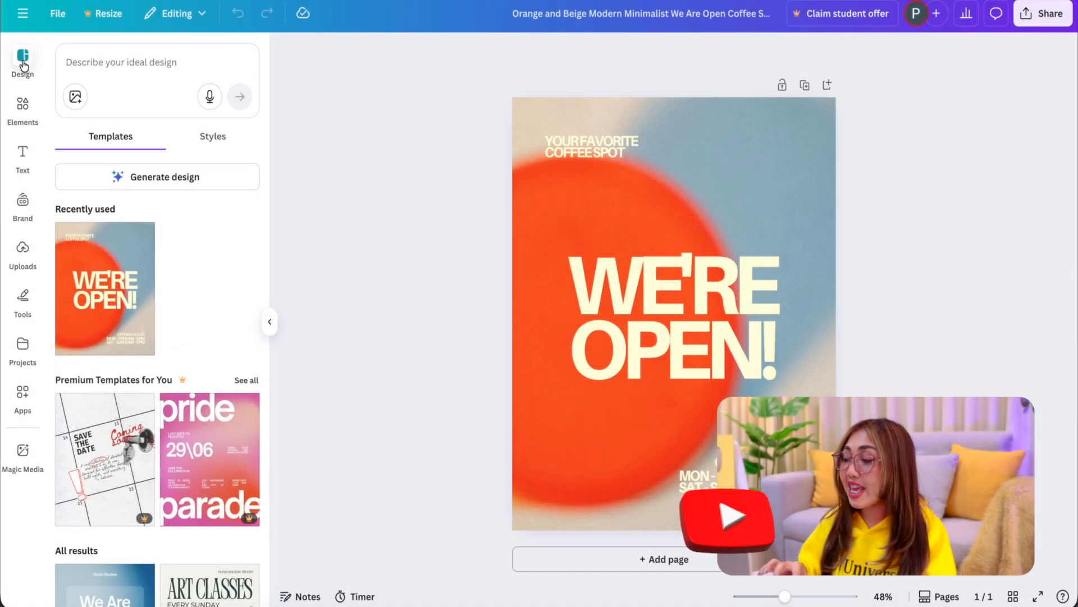
# Step: Browse the suggested design templates for one to apply to the coffee shop poster
pyautogui.scroll(-3, 219, 309)
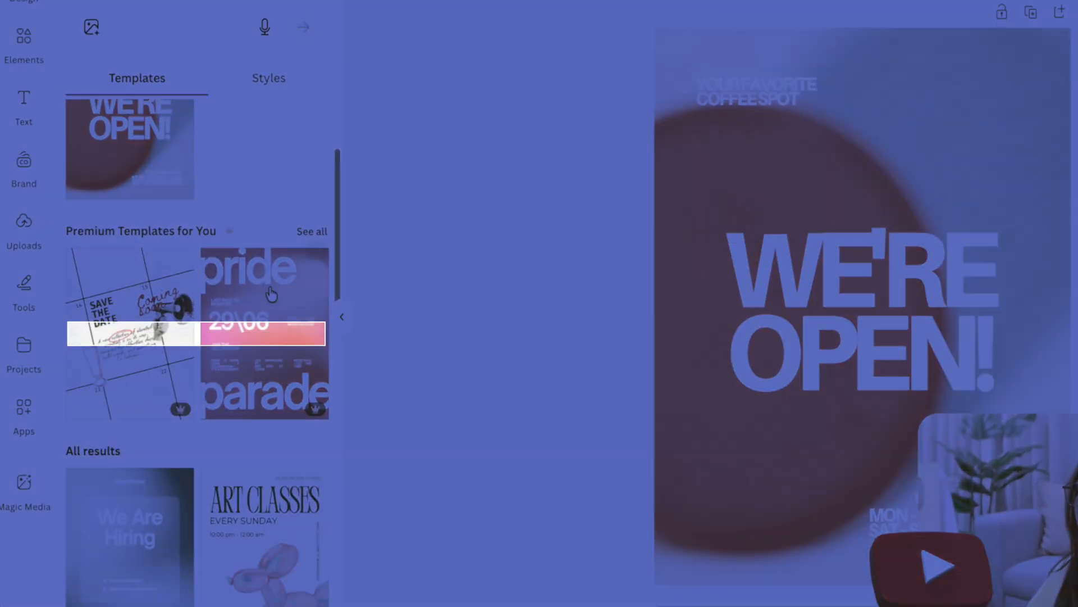
pyautogui.scroll(-7, 287, 297)
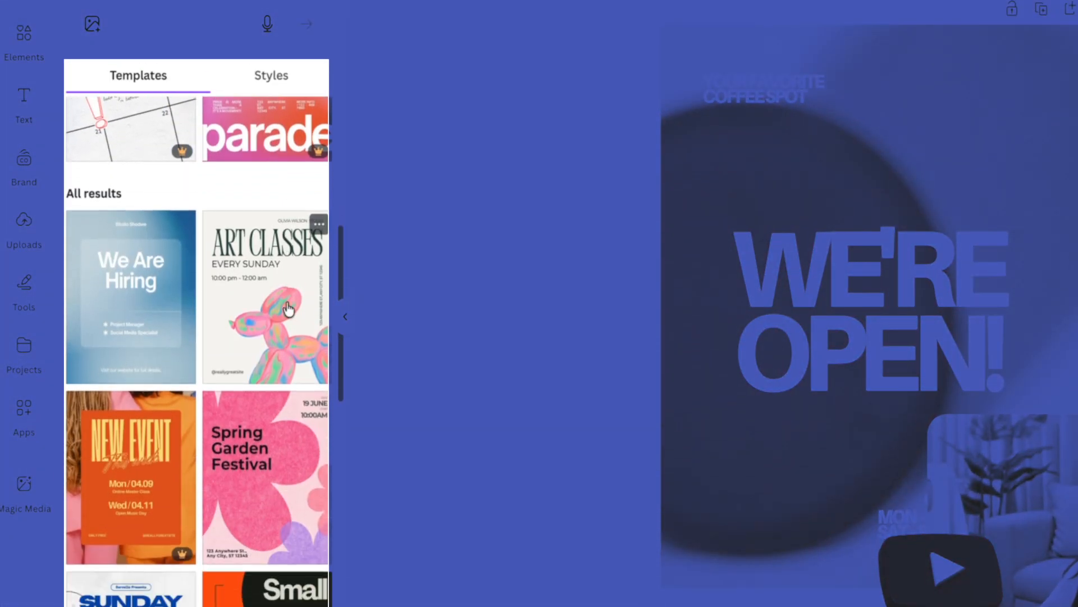
pyautogui.scroll(-4, 289, 310)
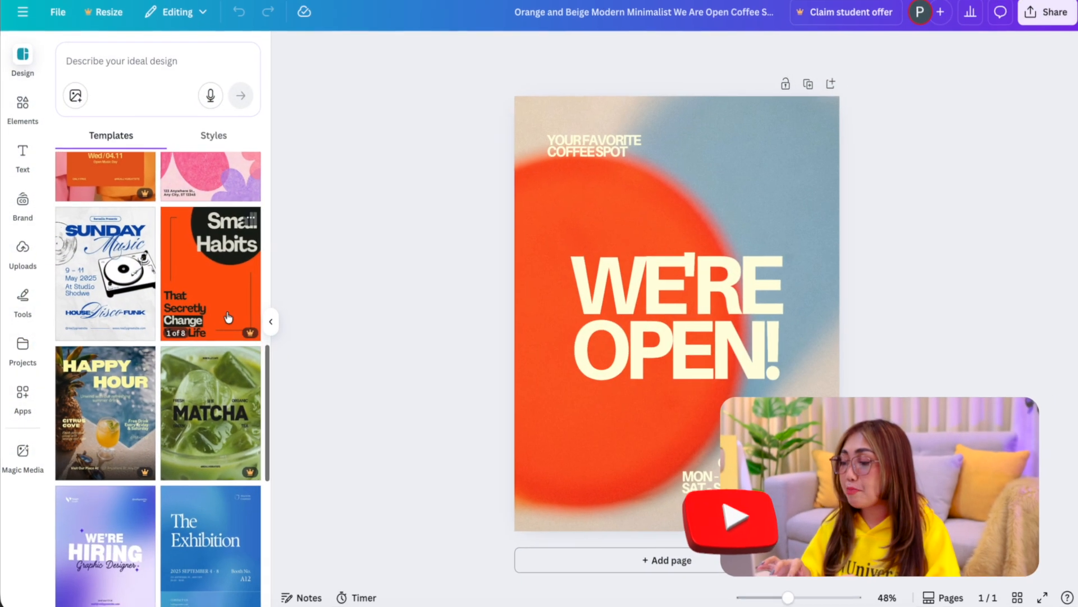
pyautogui.scroll(-5, 227, 314)
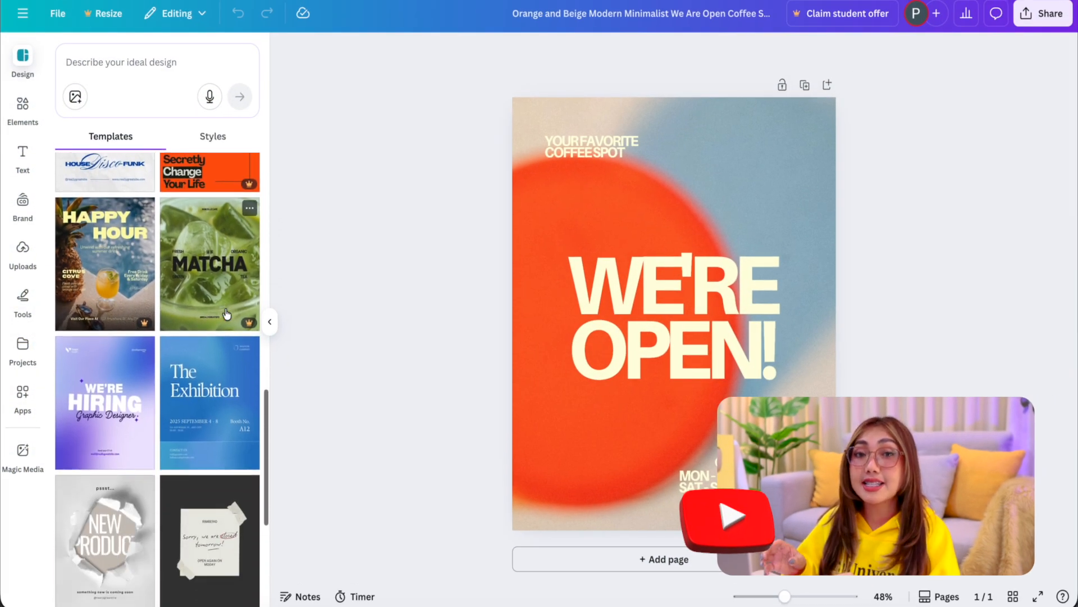
pyautogui.scroll(-5, 227, 314)
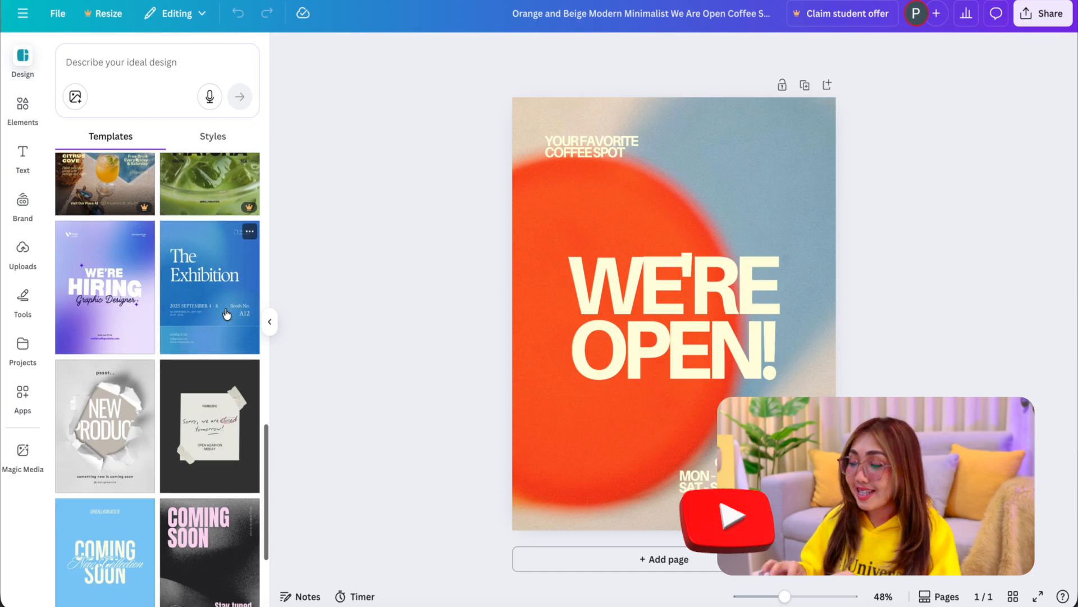
pyautogui.scroll(-2, 227, 314)
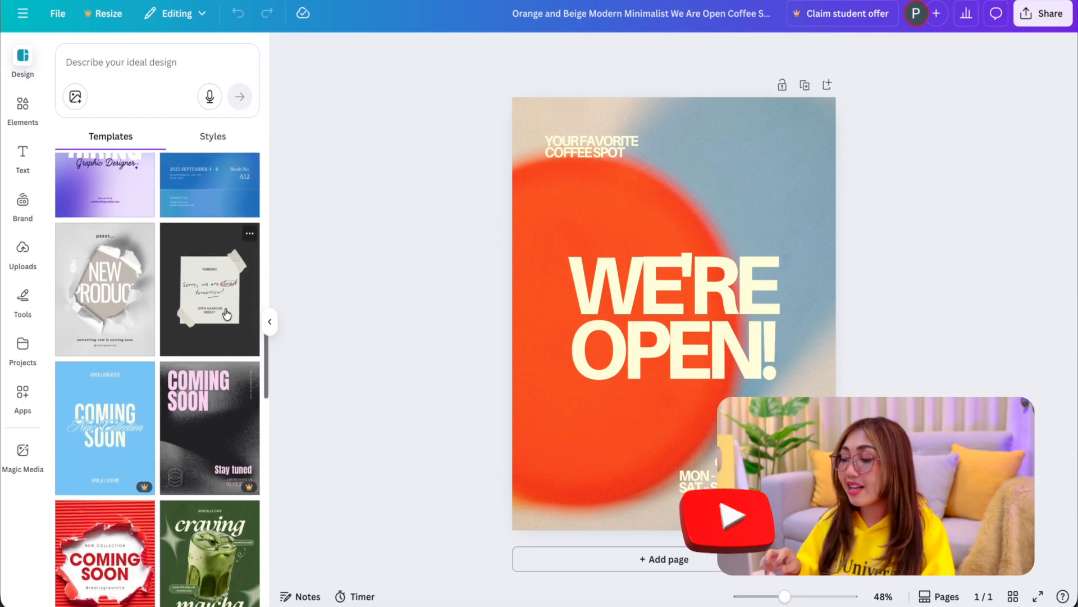
pyautogui.scroll(-6, 227, 314)
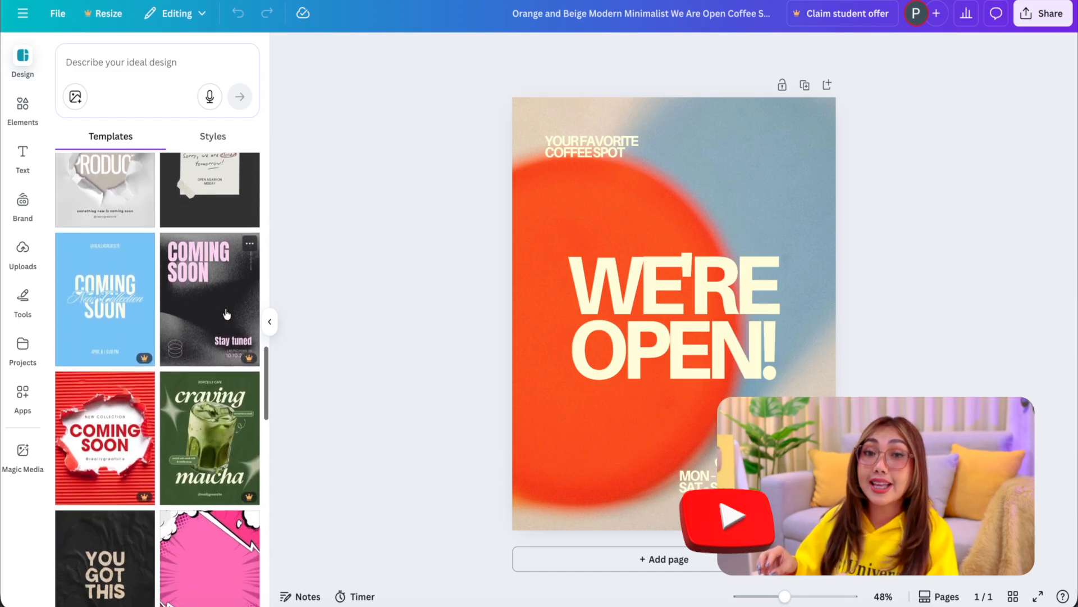
pyautogui.scroll(-1, 227, 313)
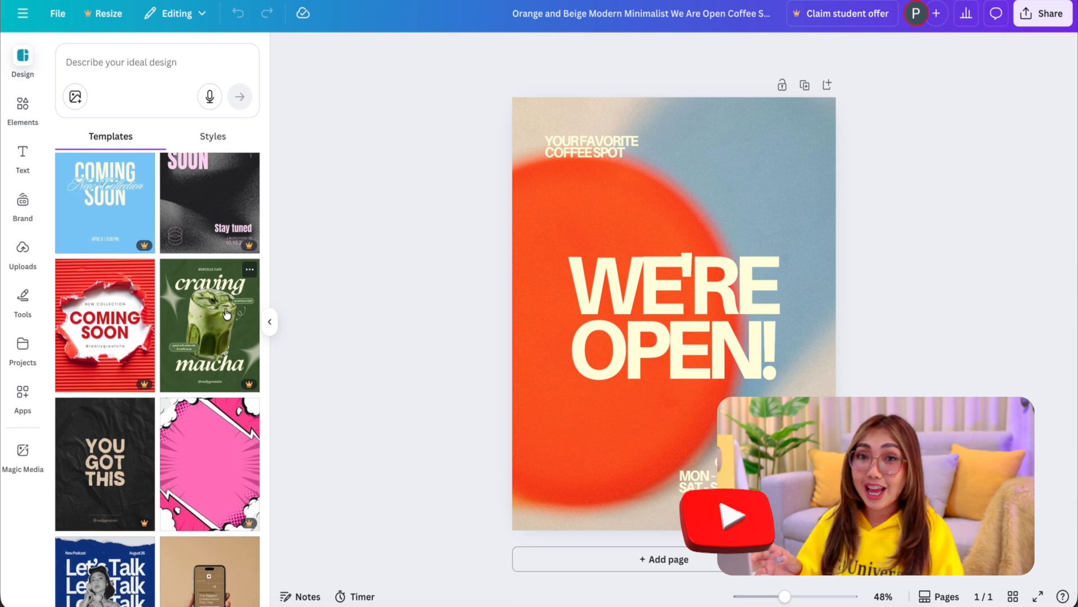
pyautogui.scroll(6, 227, 314)
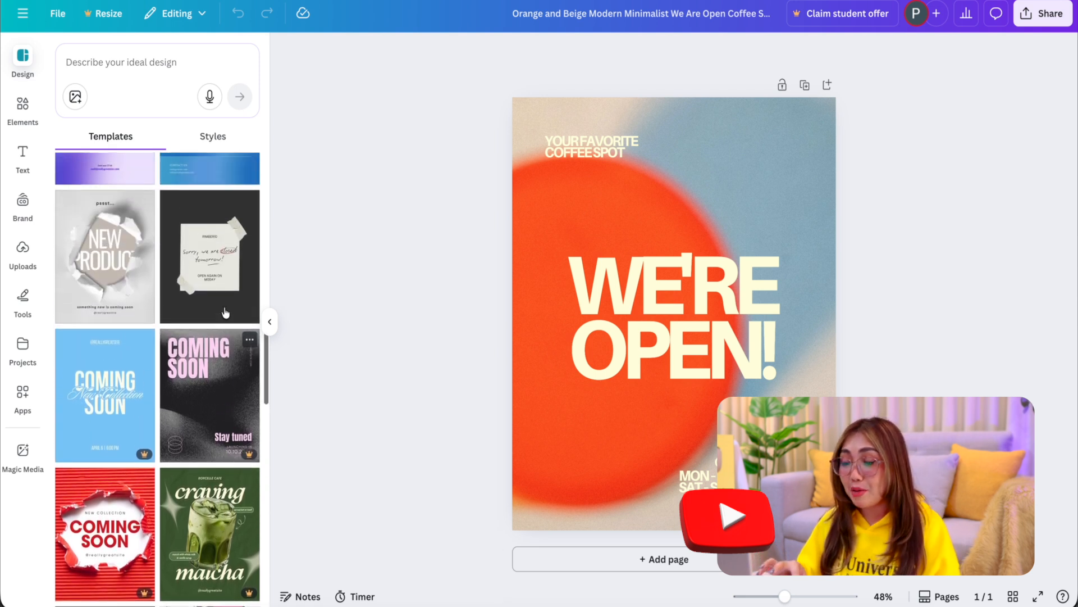
# Step: Duplicate the "We're Open!" page and replace the copy with the dark taped-note "Sorry, we are closed tomorrow!" template
pyautogui.click(804, 85)
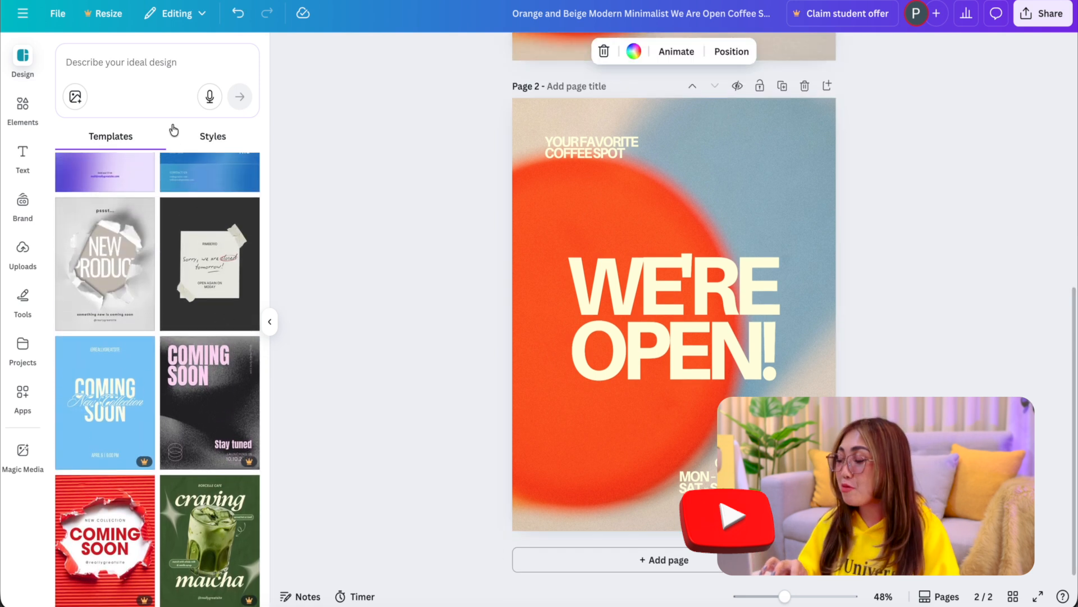
pyautogui.click(186, 253)
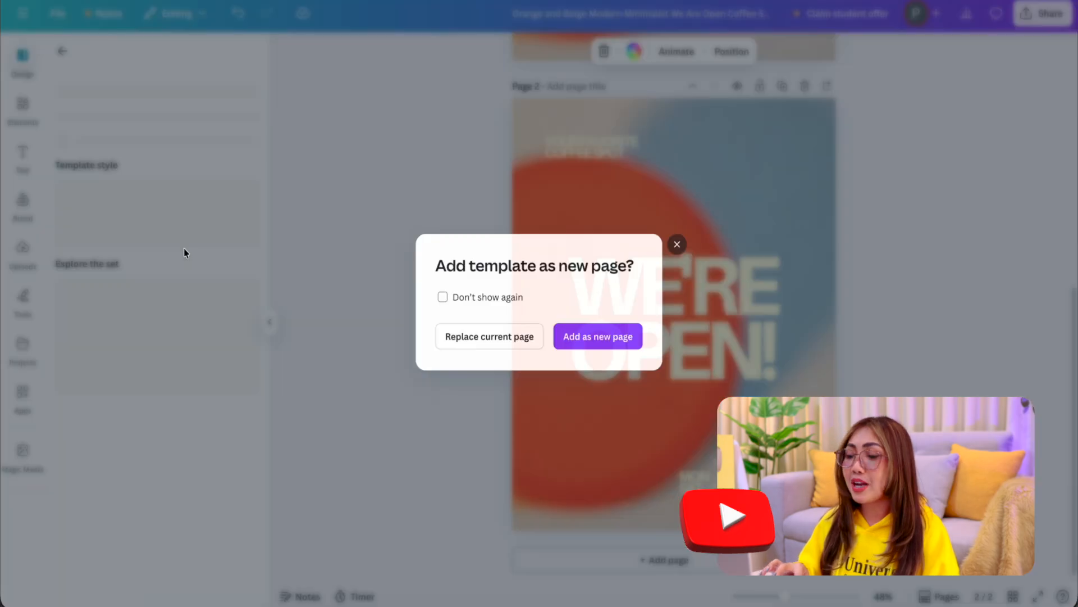
pyautogui.click(474, 336)
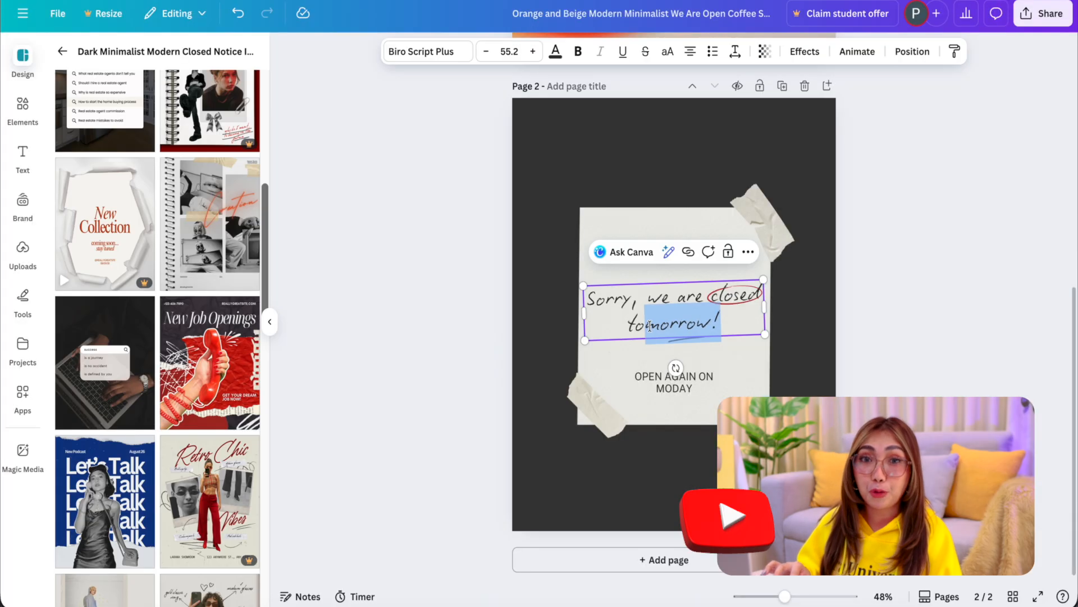
# Step: Change "tomorrow!" to "today" on the note and add the Grey Red Vintage Scrapbook Photo Collage template as a new page
pyautogui.write('today')
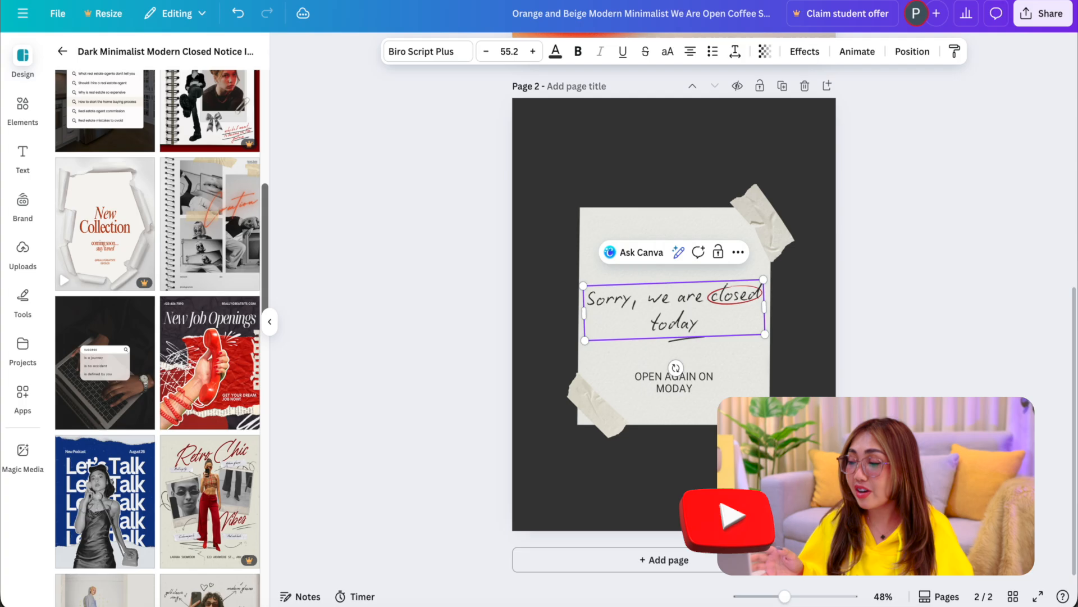
pyautogui.click(211, 226)
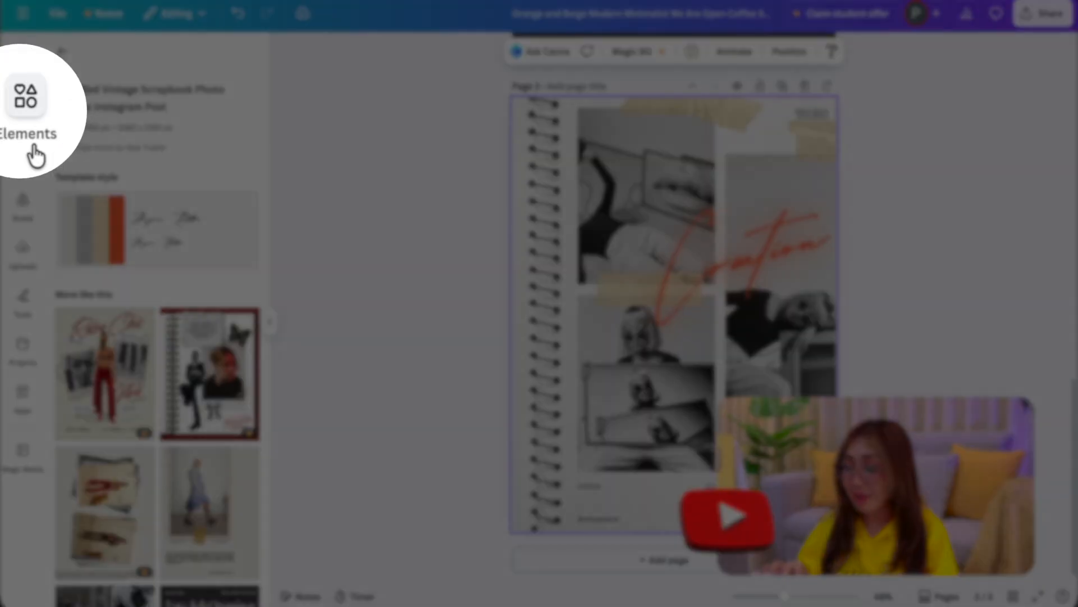
# Step: Search the elements for "arrow", show only graphics, and add the black looped arrow to the scrapbook collage page
pyautogui.click(26, 130)
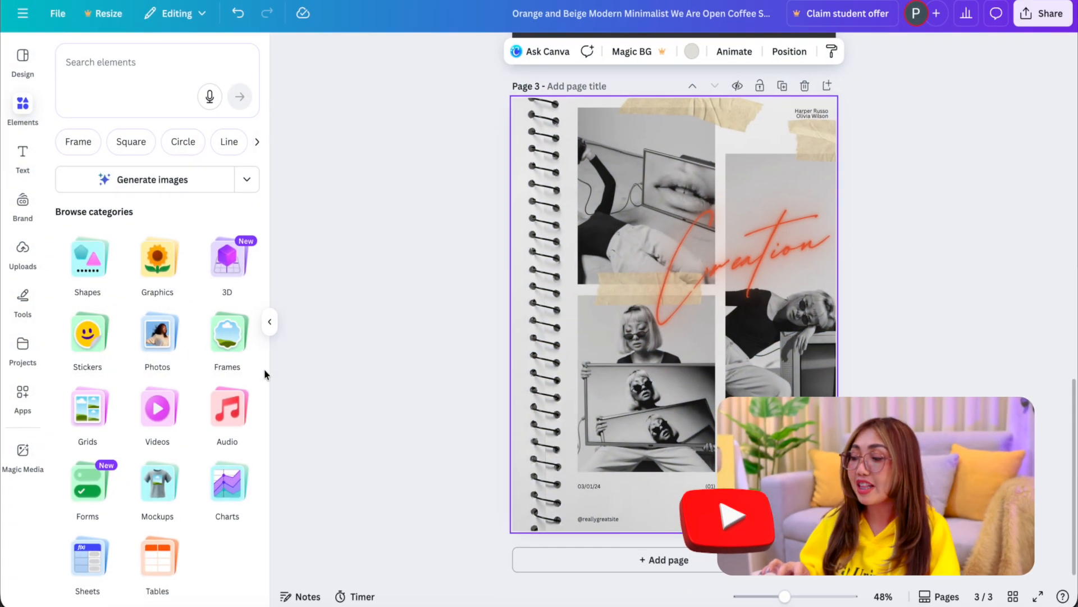
pyautogui.click(115, 66)
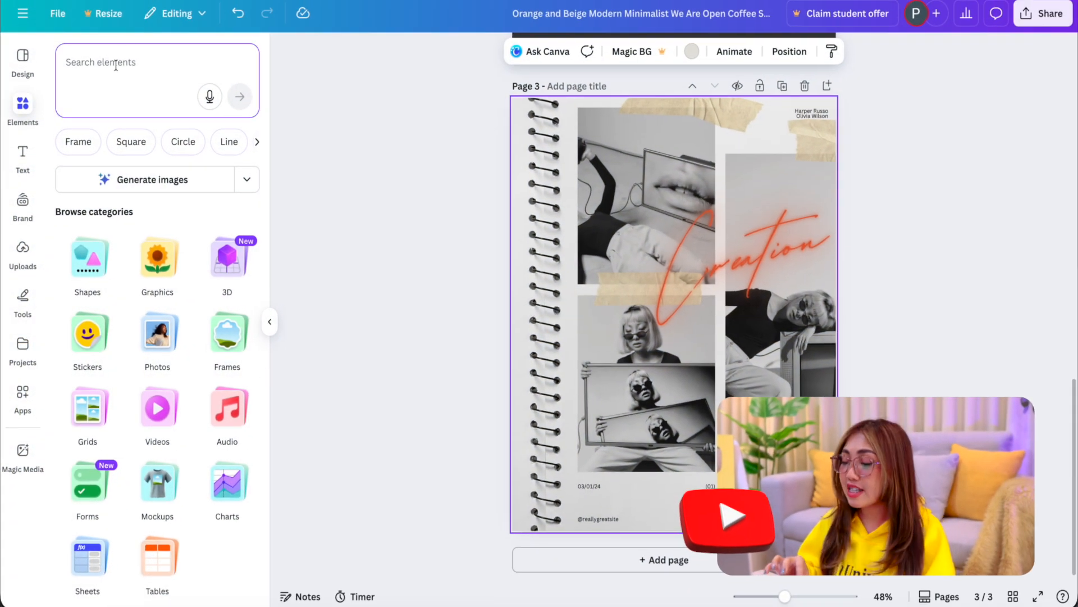
pyautogui.write('at')
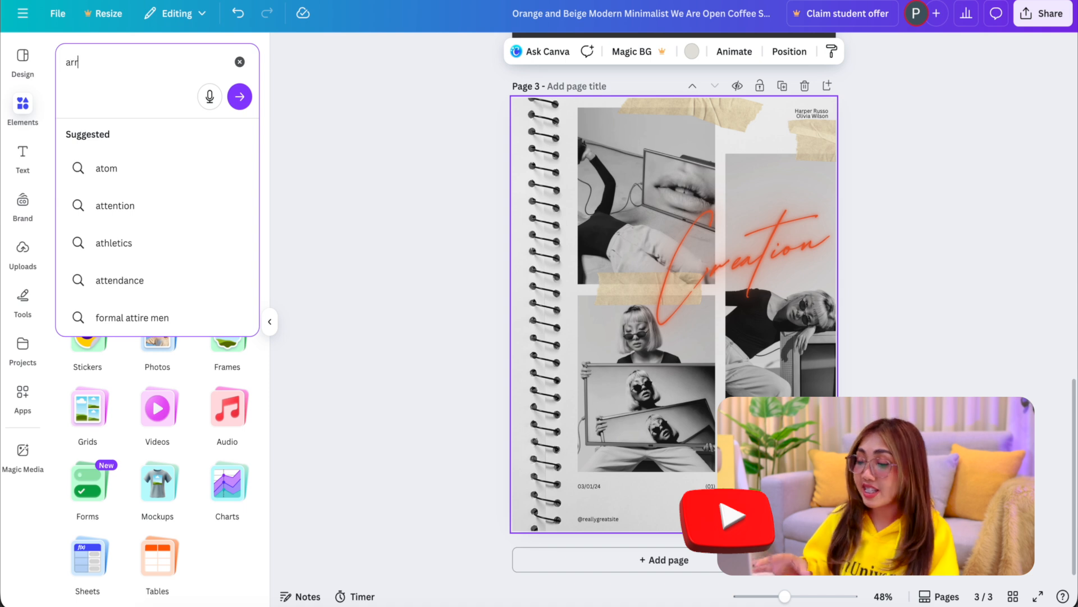
pyautogui.press('Return')
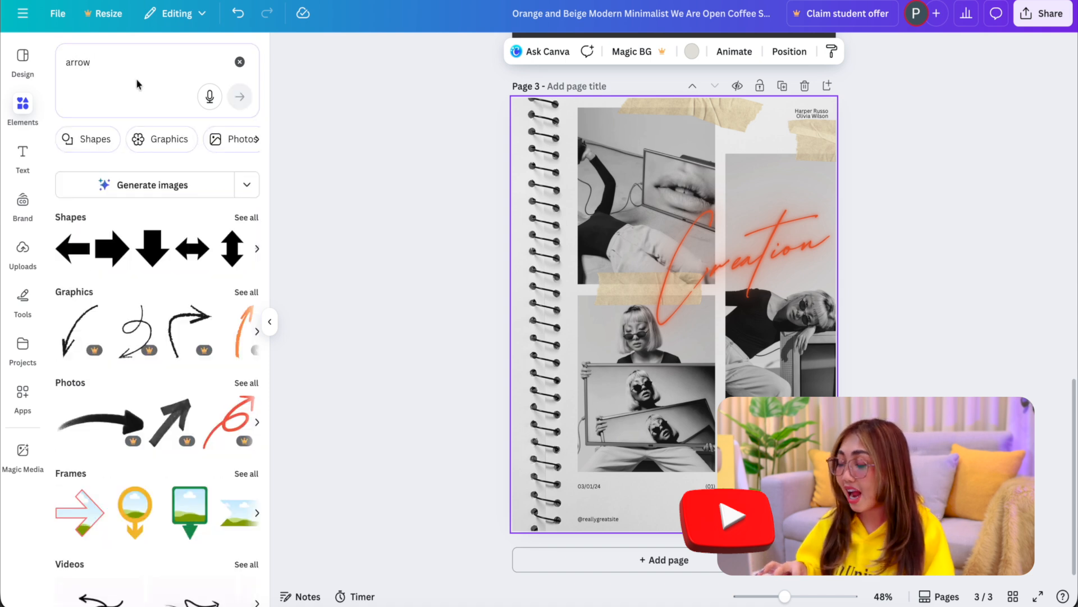
pyautogui.click(237, 297)
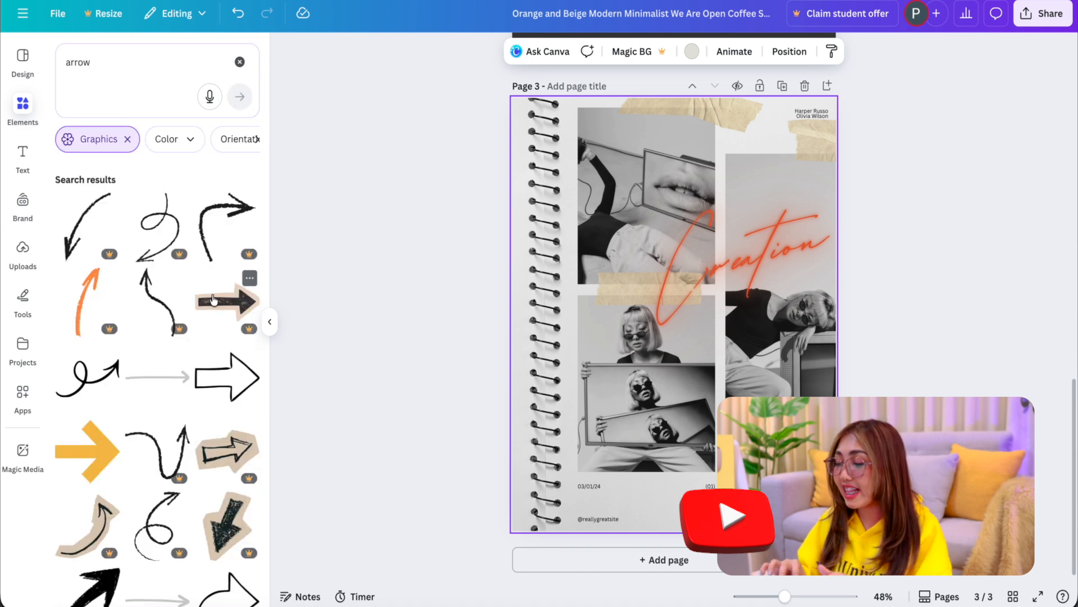
pyautogui.scroll(-2, 213, 300)
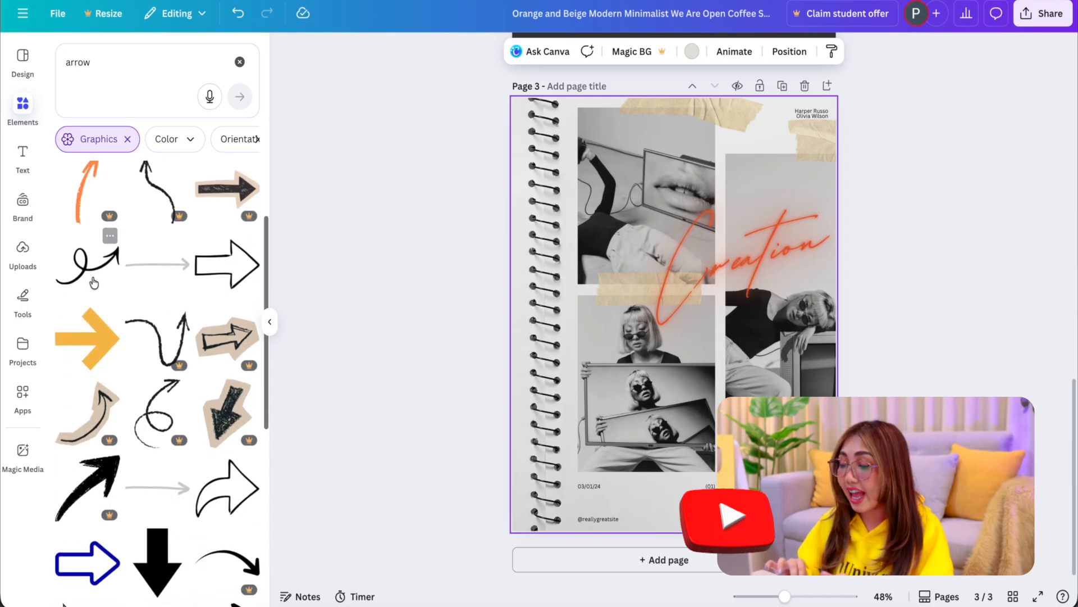
pyautogui.click(88, 273)
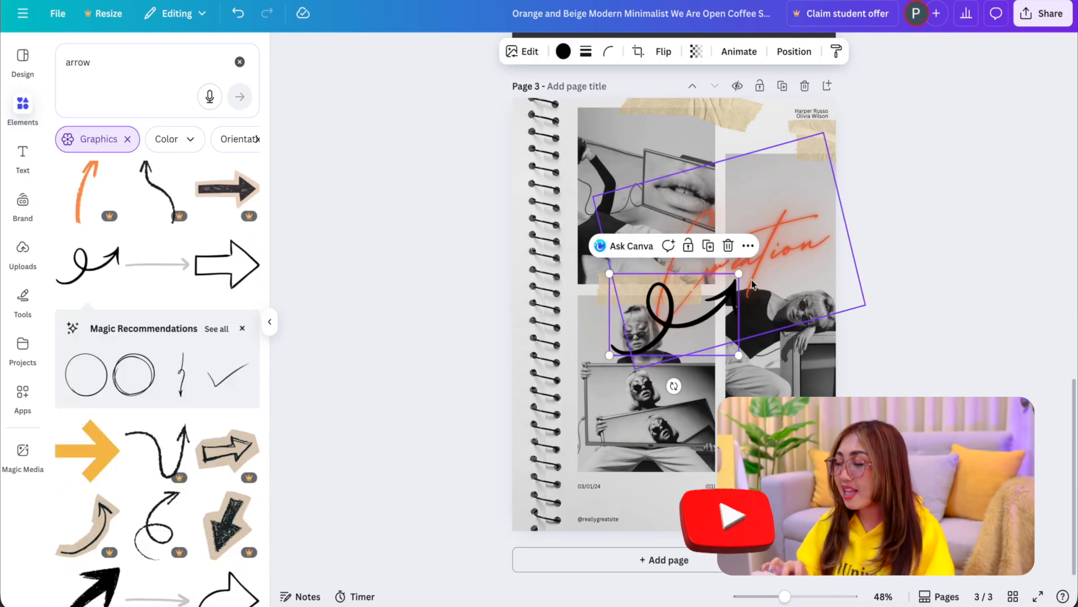
# Step: Reposition the looped arrow over the lower photos and rotate it so its head points up toward the "Creation" lettering
pyautogui.moveTo(739, 274); pyautogui.dragTo(685, 327)
pyautogui.moveTo(633, 386); pyautogui.dragTo(652, 421)
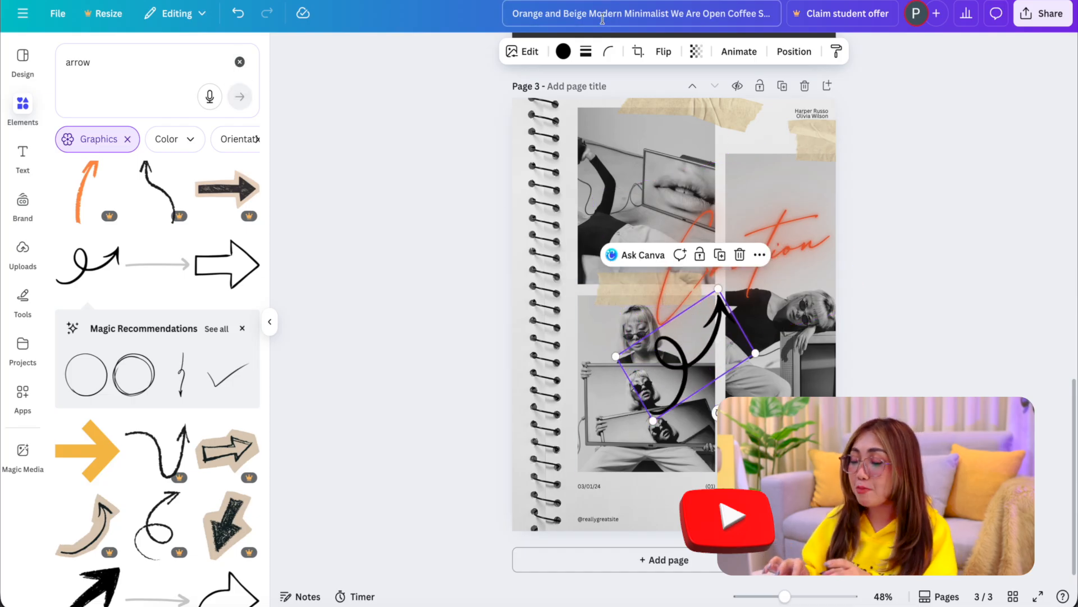
# Step: Recolor the looped arrow with the brown photo color, after trying light yellow and red, and shrink it to about half its size
pyautogui.click(563, 51)
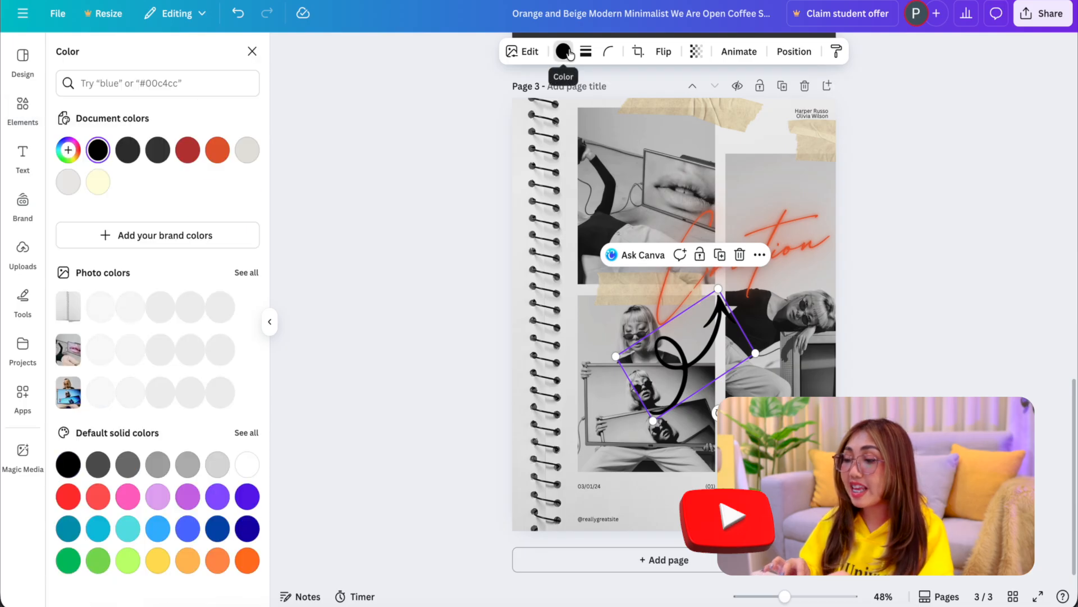
pyautogui.click(98, 182)
pyautogui.click(188, 151)
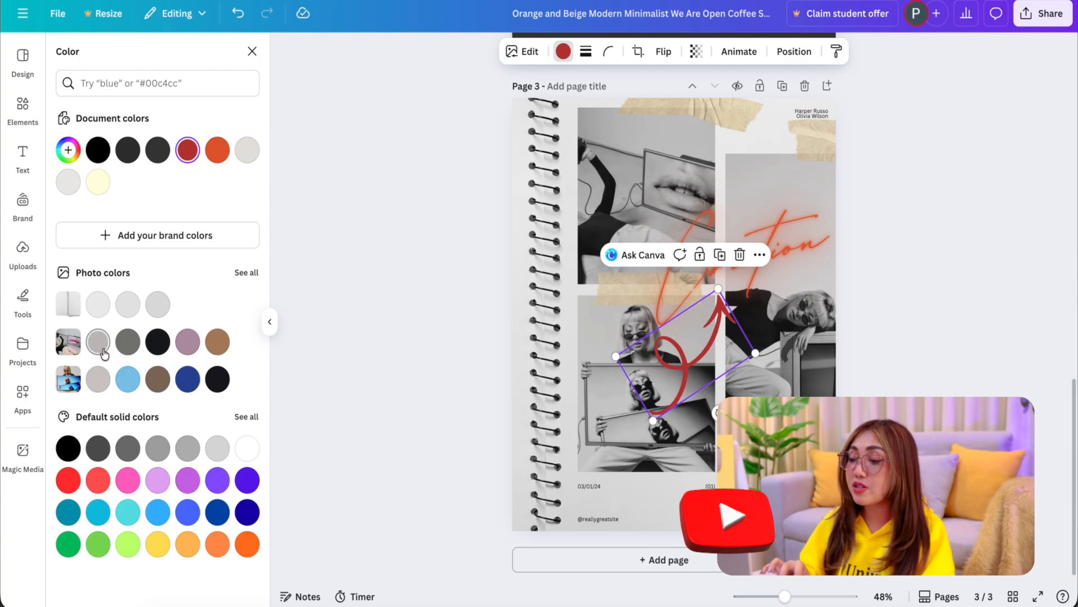
pyautogui.click(157, 382)
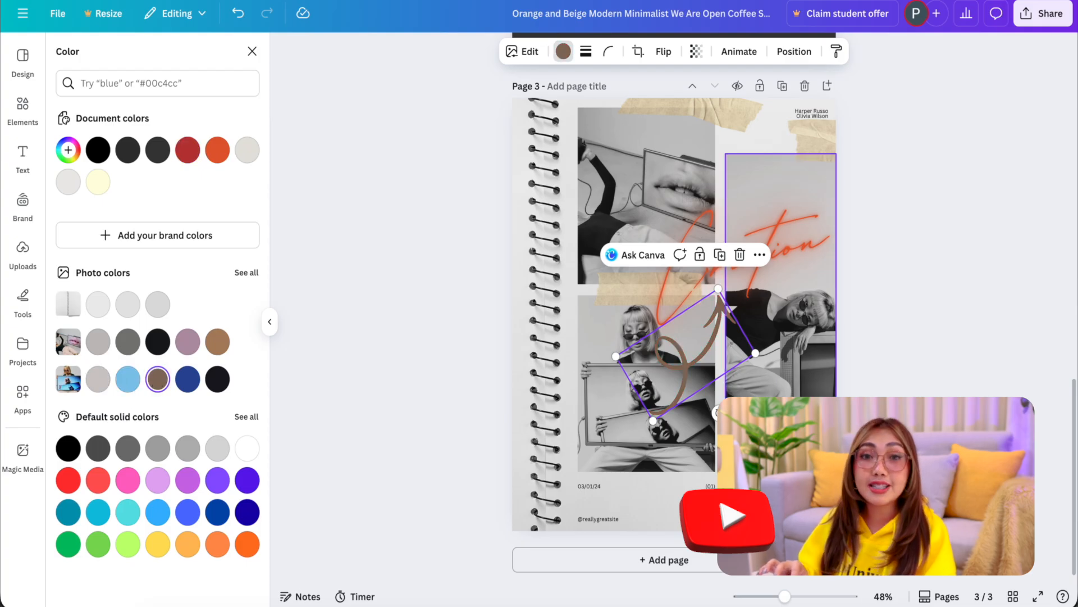
pyautogui.moveTo(652, 420); pyautogui.dragTo(684, 356)
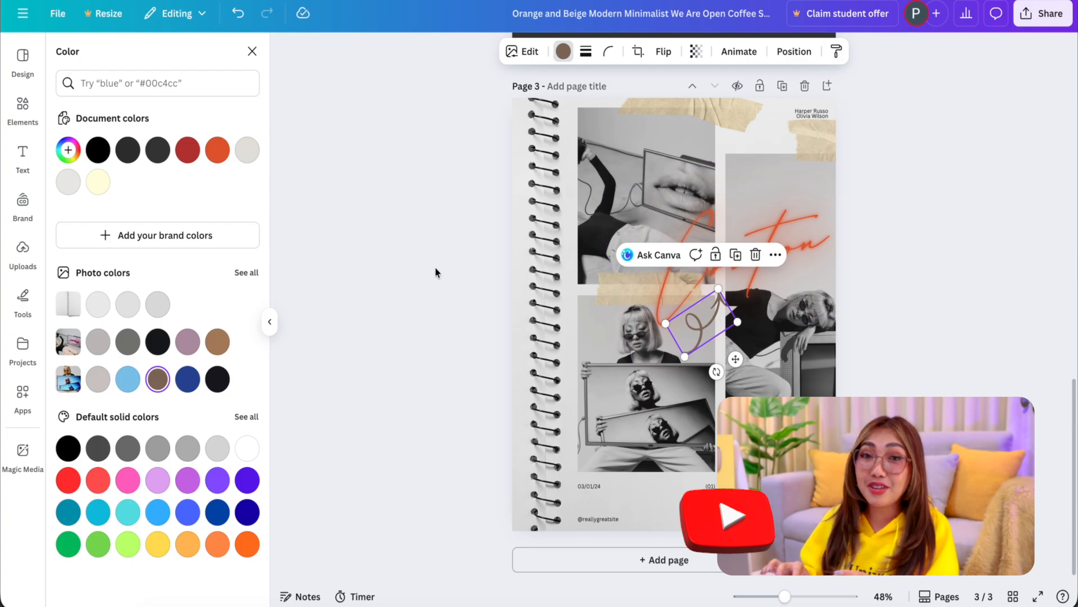
pyautogui.click(252, 51)
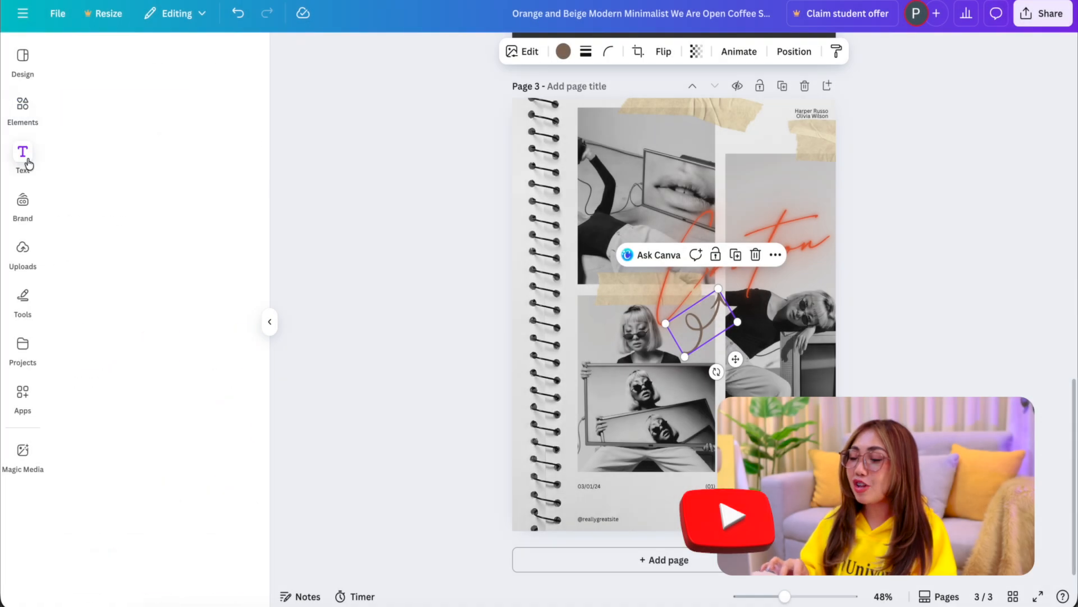
# Step: Add a heading reading "Sample Text" and place it in the lower right corner of the collage page
pyautogui.click(23, 155)
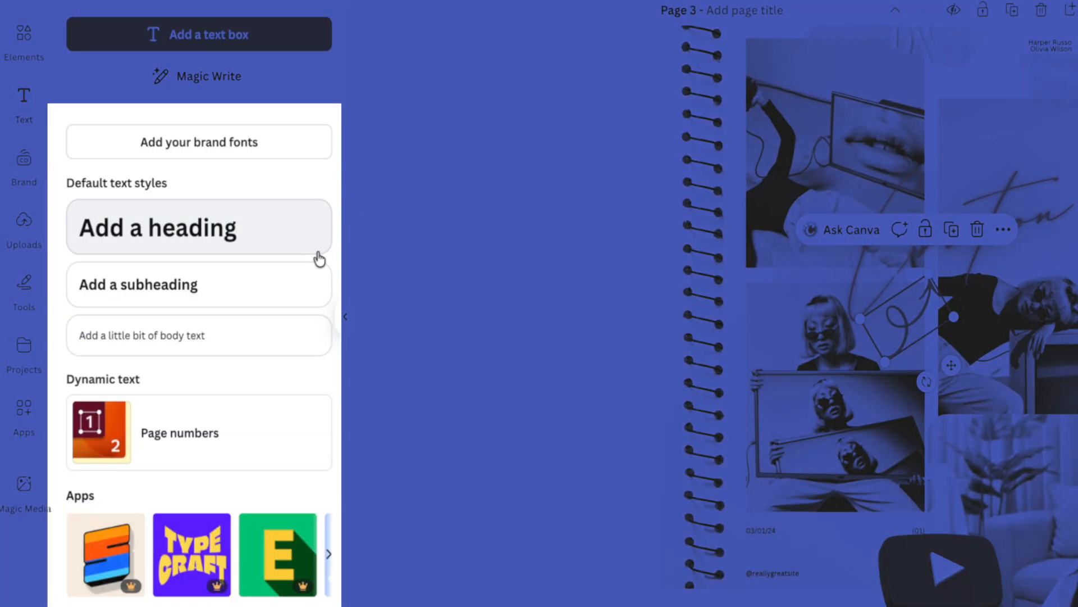
pyautogui.scroll(-2, 319, 259)
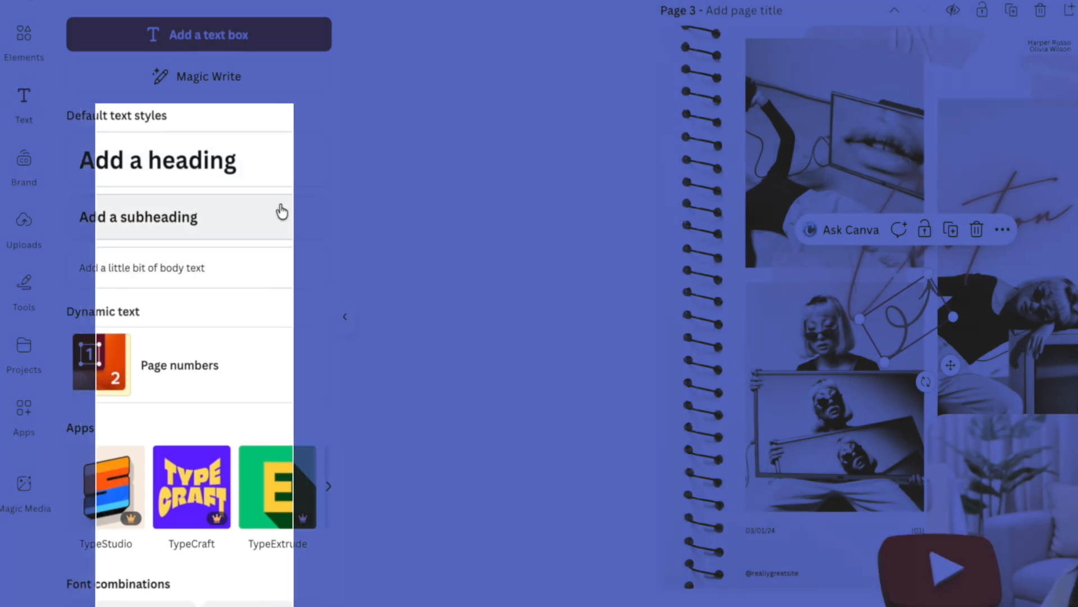
pyautogui.click(279, 174)
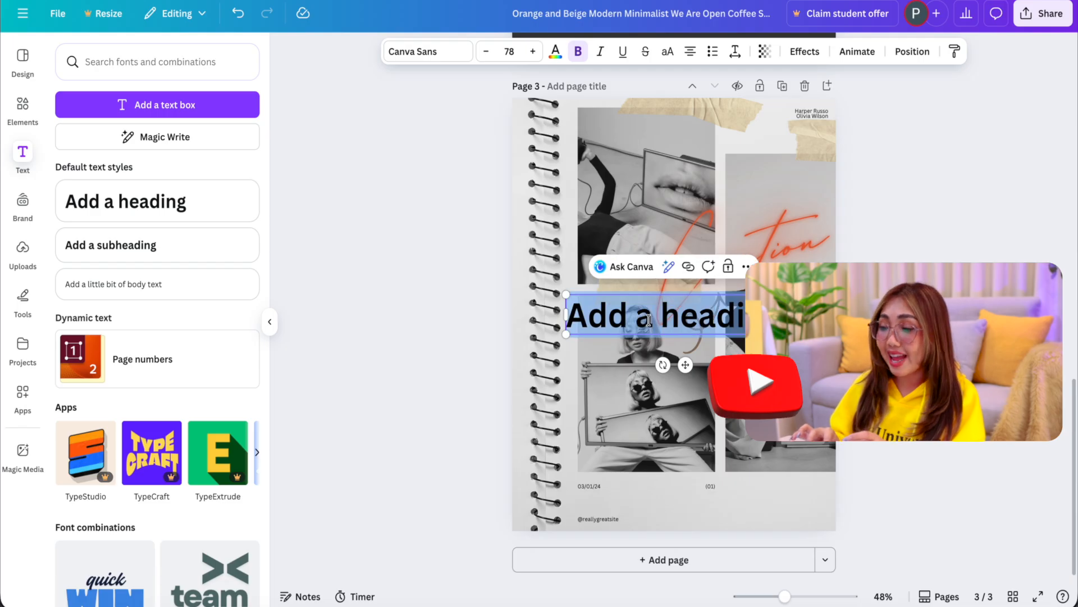
pyautogui.write('Sample')
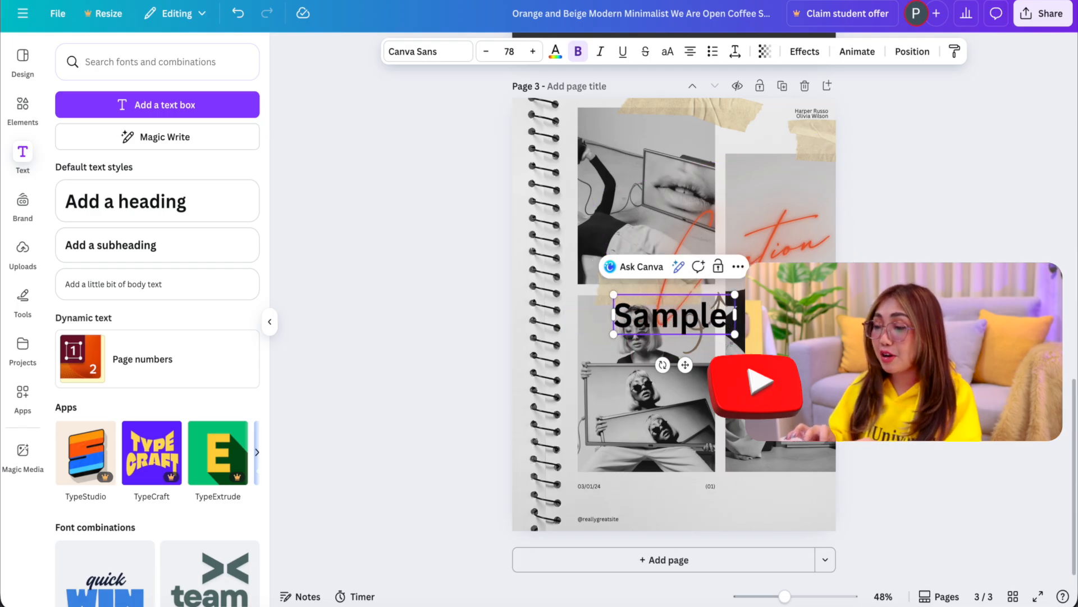
pyautogui.write(' Tex')
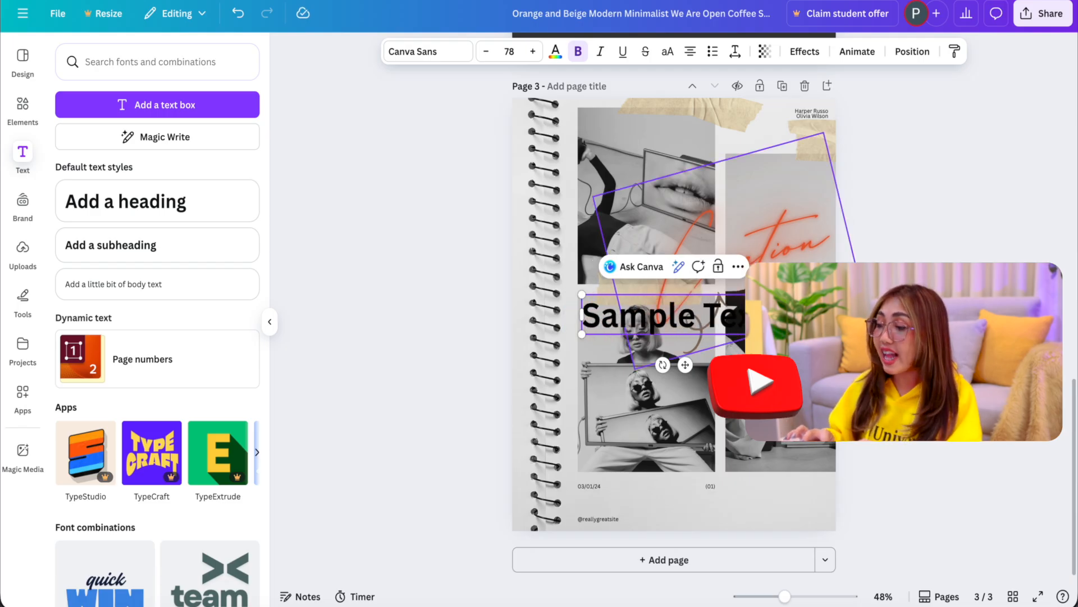
pyautogui.click(783, 348)
pyautogui.moveTo(687, 322); pyautogui.dragTo(736, 512)
# Step: Set the "Sample Text" heading in the Biro Script Plus font and look at its text color options
pyautogui.click(446, 52)
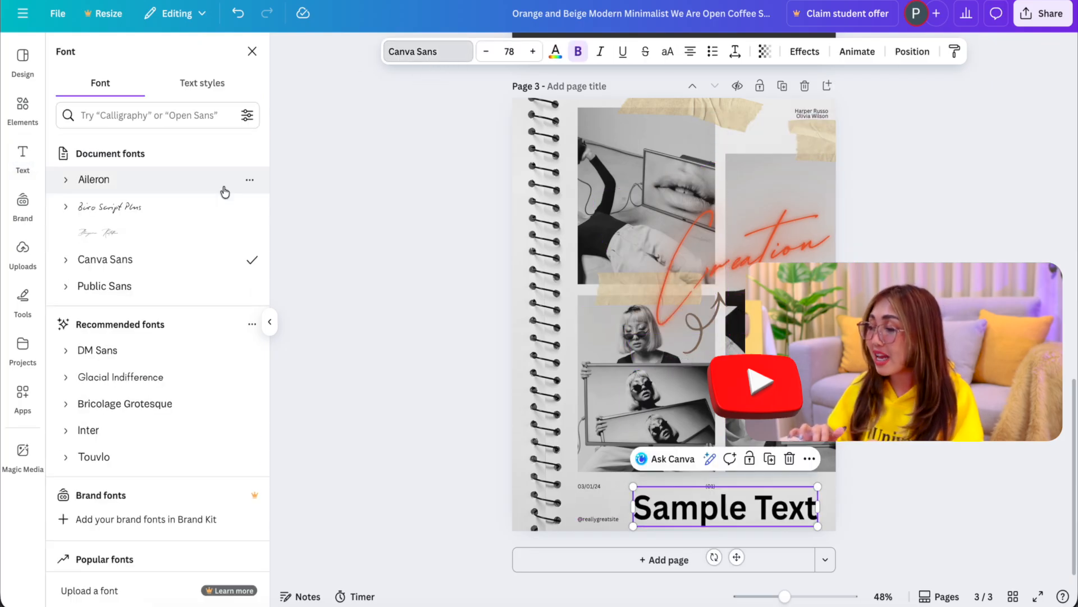
pyautogui.scroll(-4, 192, 224)
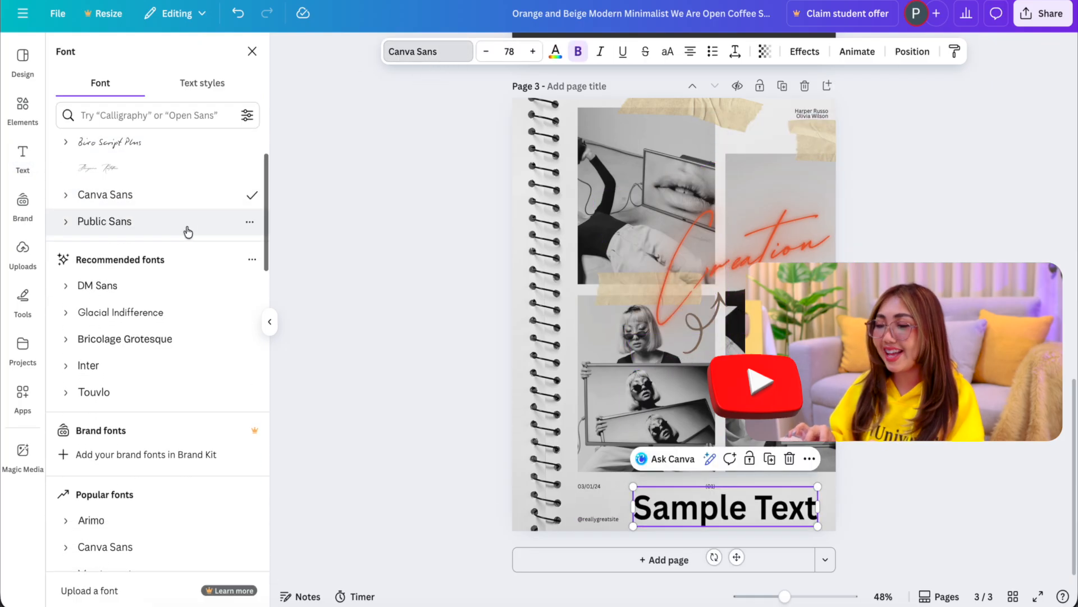
pyautogui.scroll(-1, 188, 263)
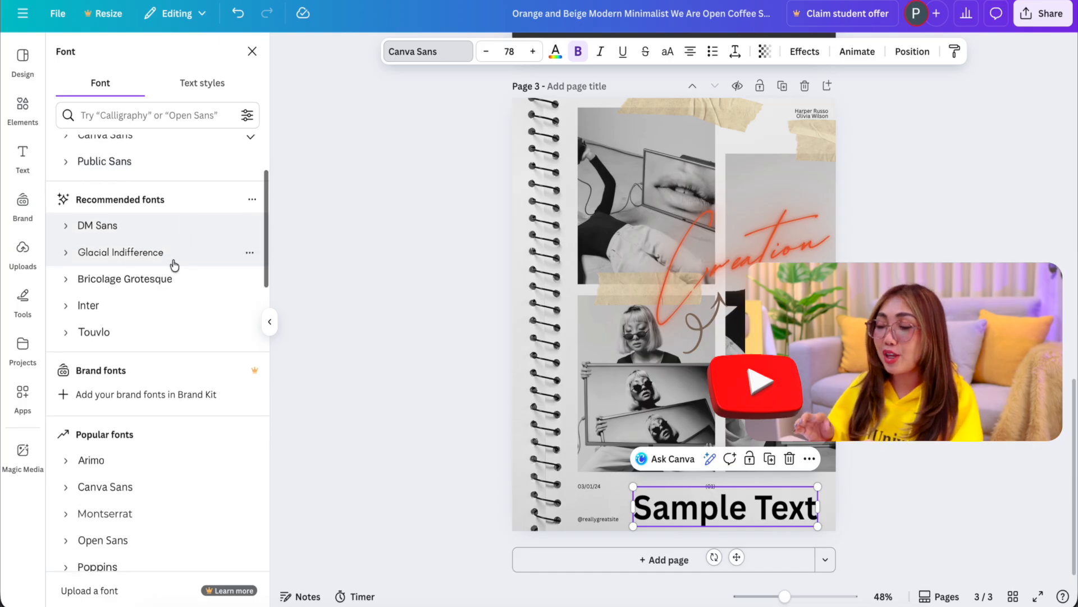
pyautogui.scroll(1, 174, 261)
pyautogui.scroll(2, 175, 256)
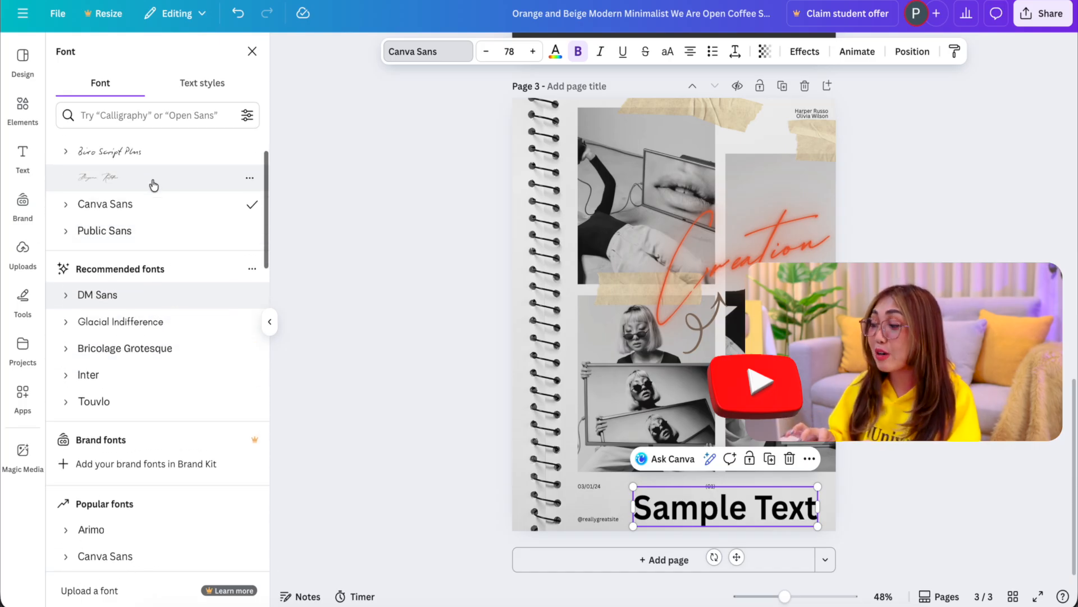
pyautogui.click(165, 158)
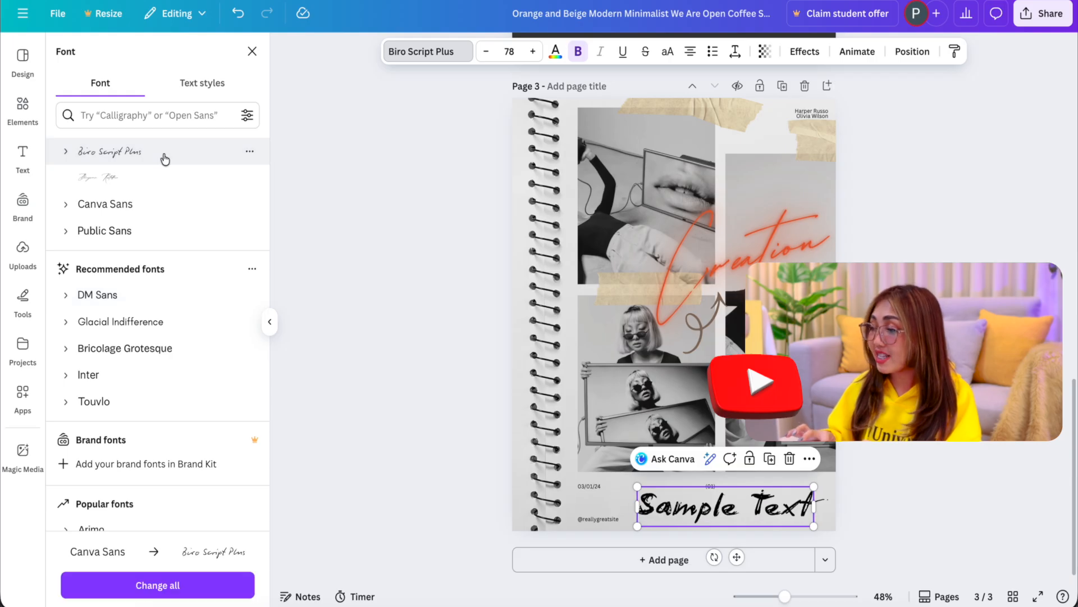
pyautogui.click(556, 51)
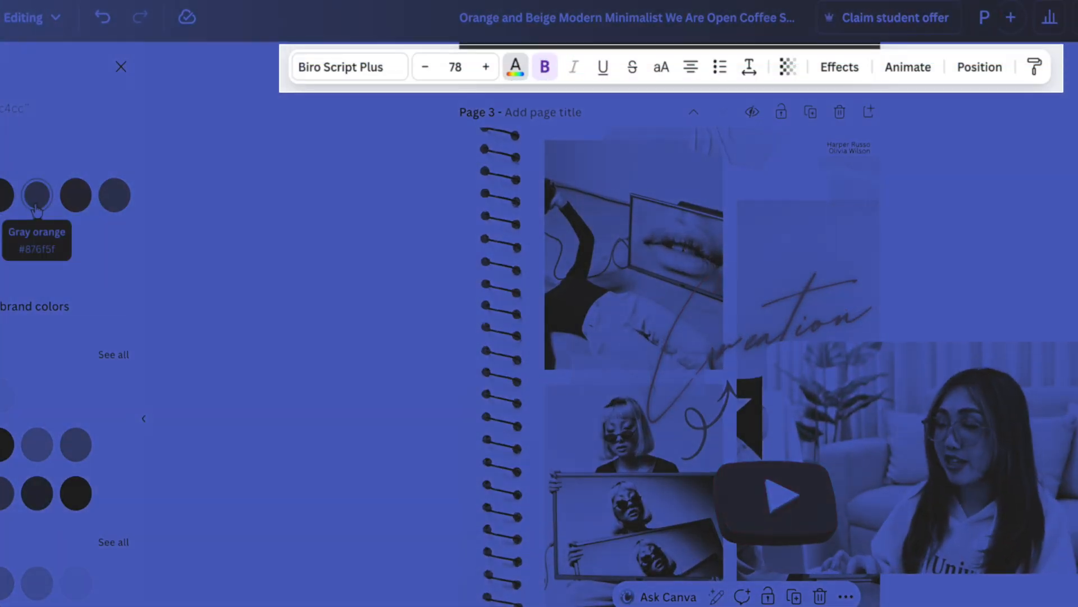
pyautogui.click(34, 203)
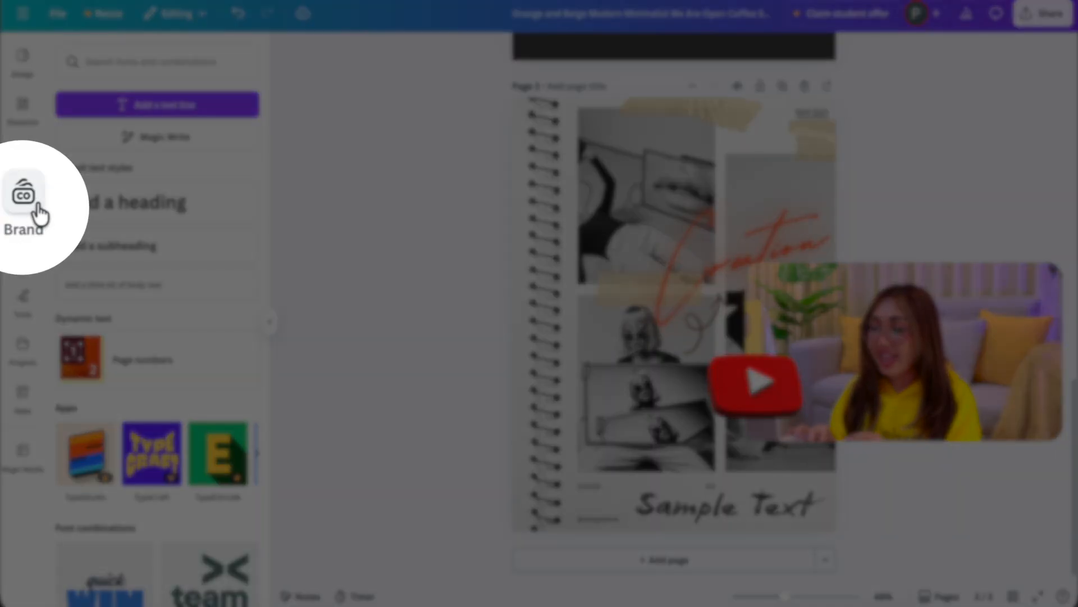
# Step: Look through the Brand Kit categories, including fonts, brand voice, photos, graphics, icons, charts and all assets
pyautogui.click(26, 213)
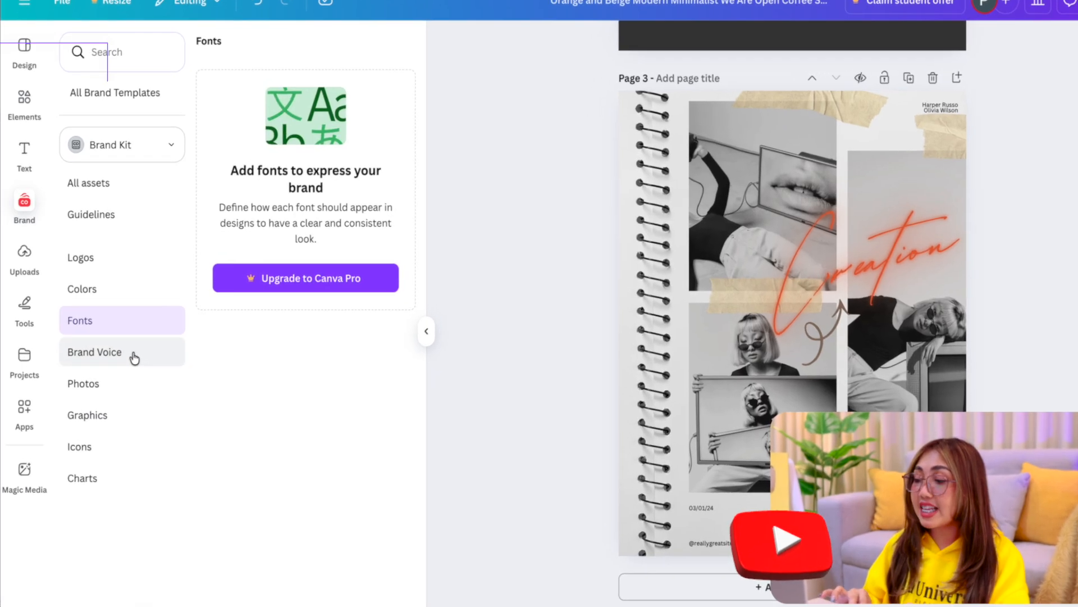
pyautogui.click(110, 341)
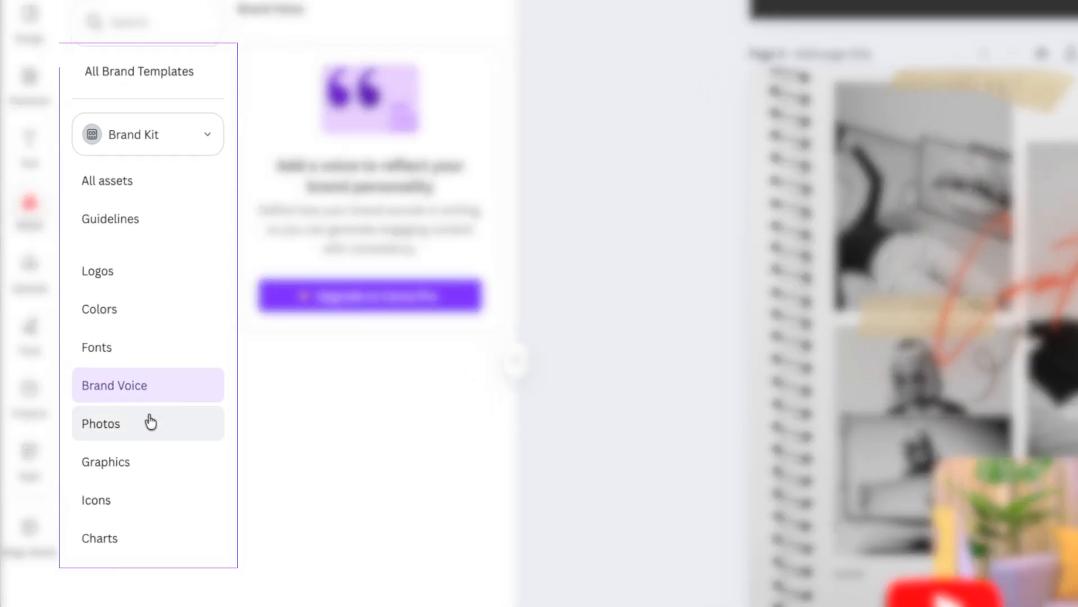
pyautogui.click(149, 422)
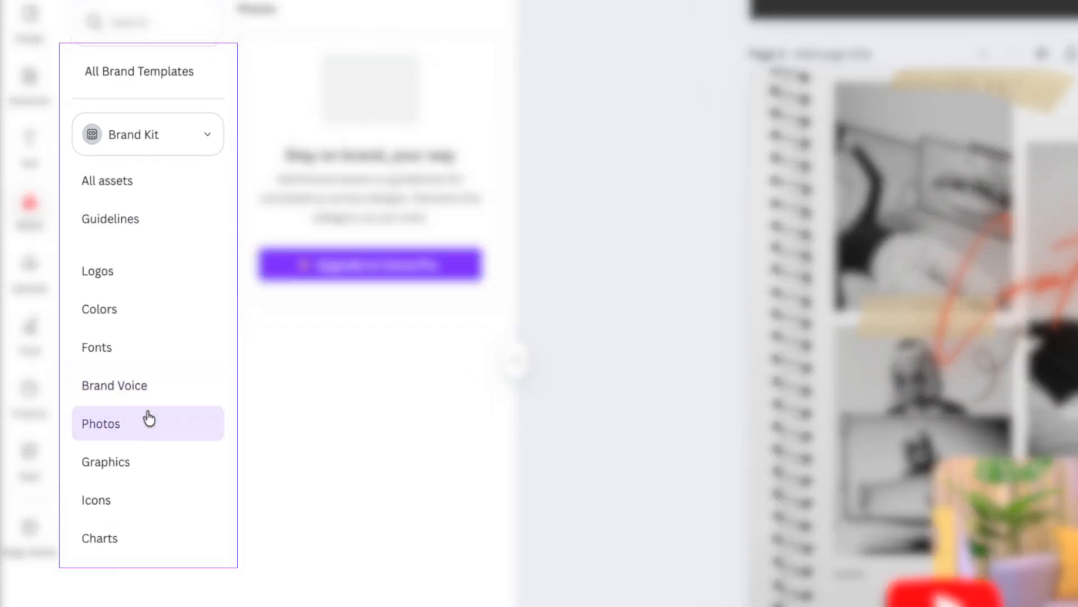
pyautogui.click(160, 459)
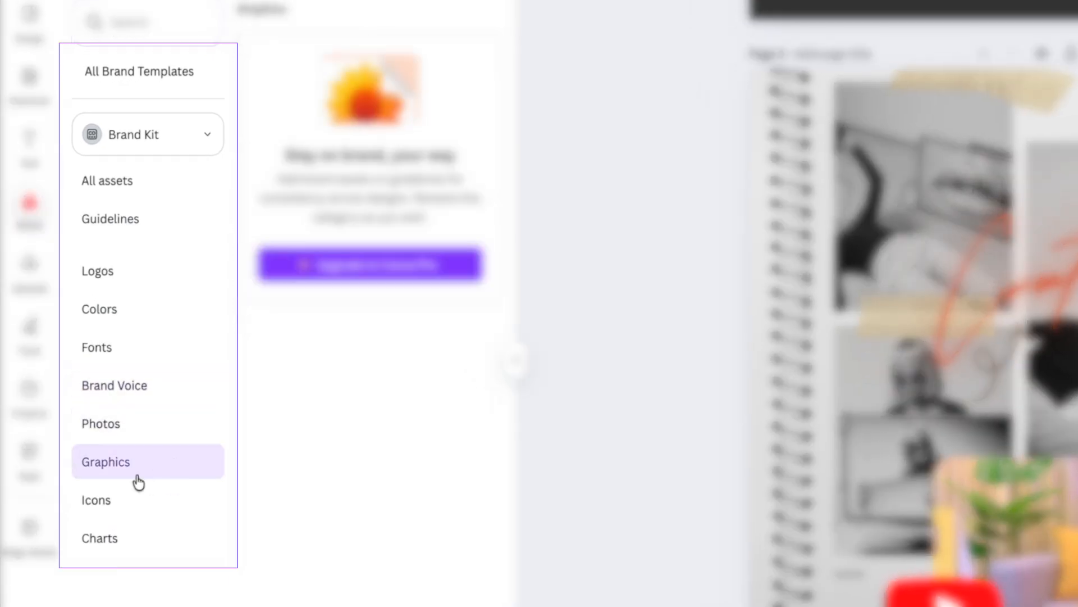
pyautogui.click(138, 505)
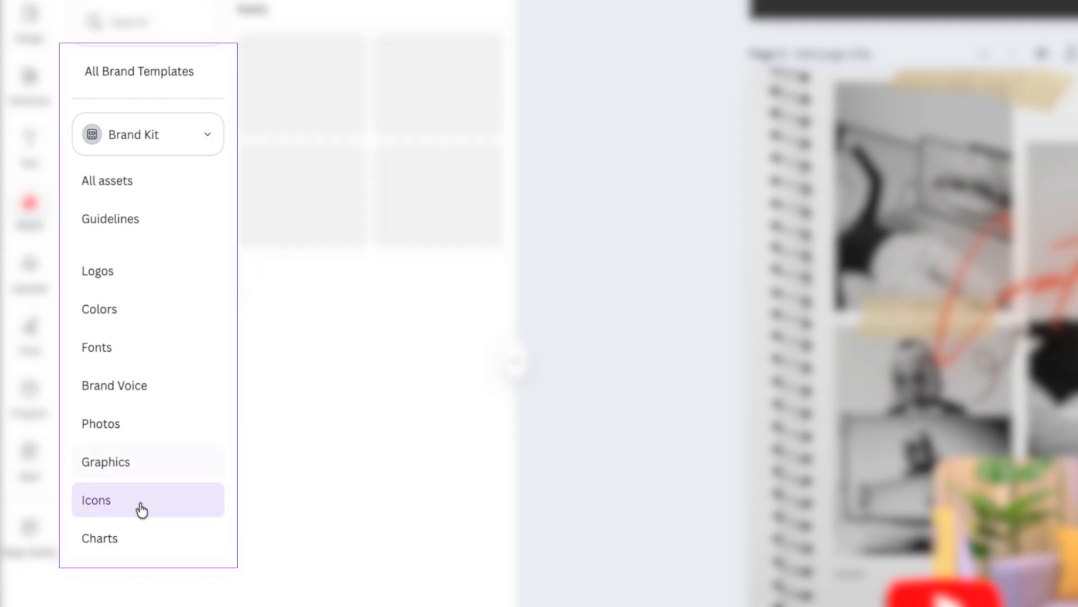
pyautogui.click(132, 540)
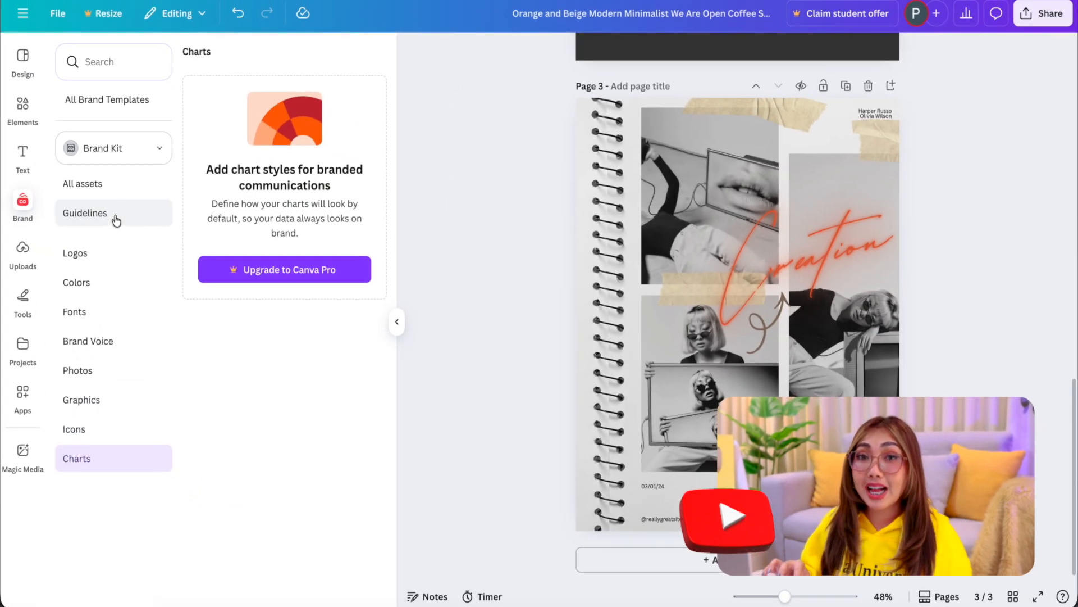
pyautogui.click(132, 192)
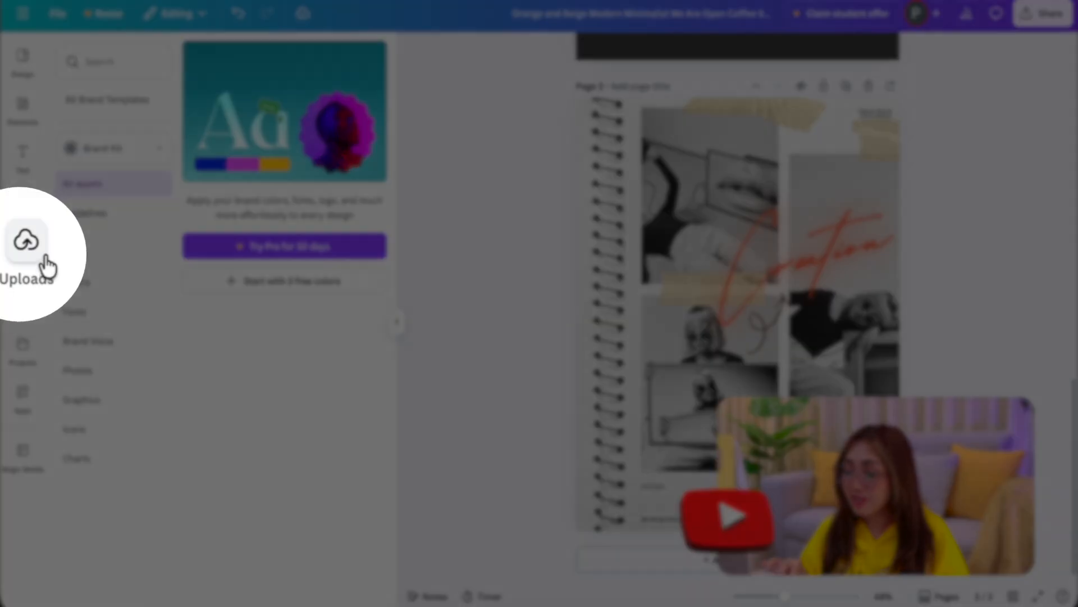
# Step: Fill the collage's upper-left photo frame with the uploaded tabby cat picture and the lower-left frame with the dog picture
pyautogui.click(23, 250)
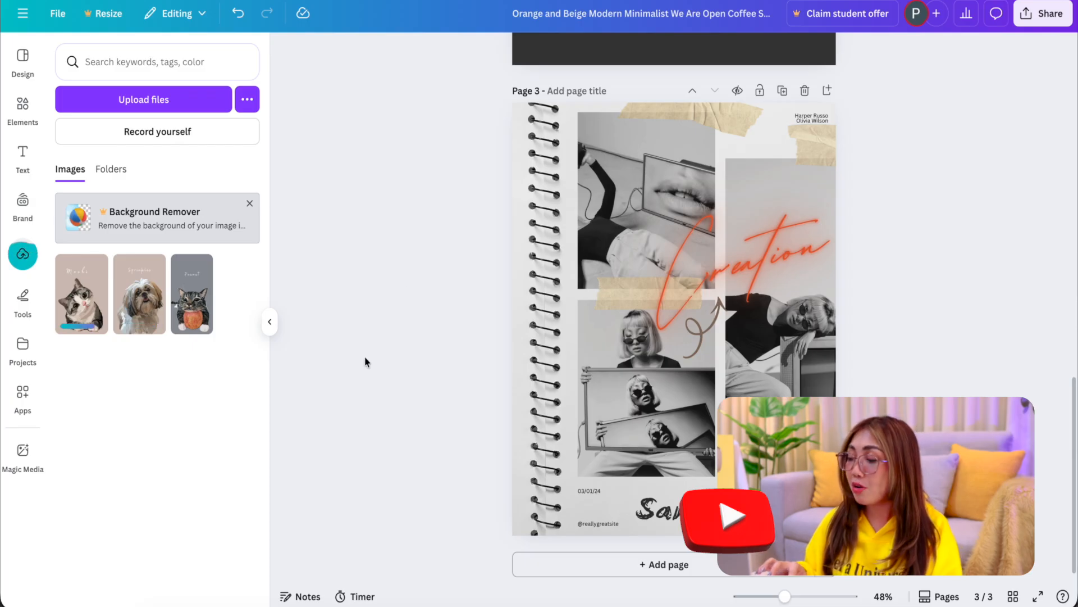
pyautogui.moveTo(436, 278); pyautogui.dragTo(581, 217)
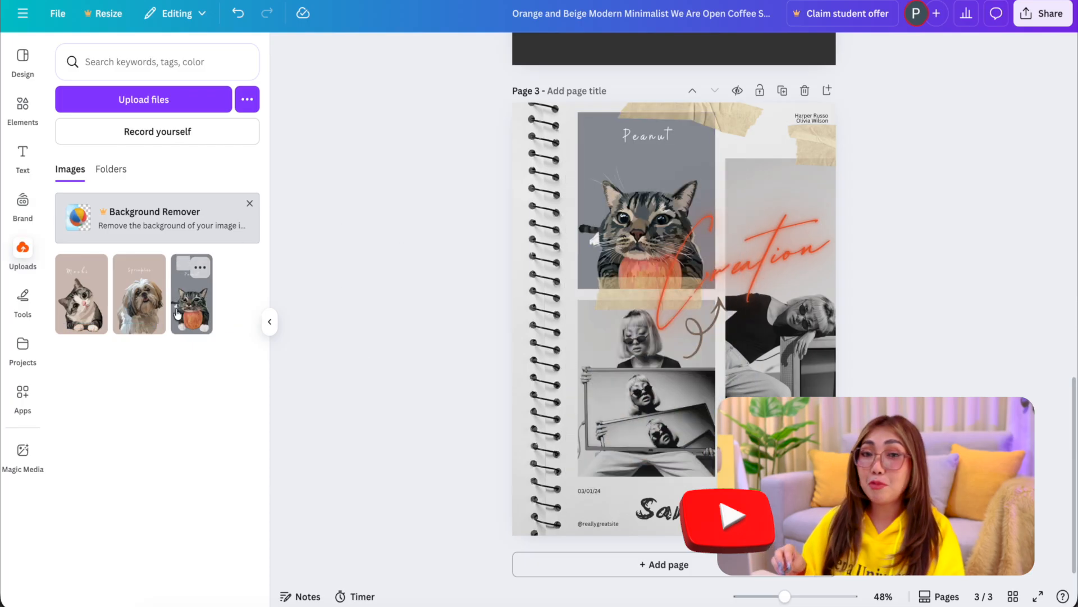
pyautogui.moveTo(147, 315); pyautogui.dragTo(591, 382)
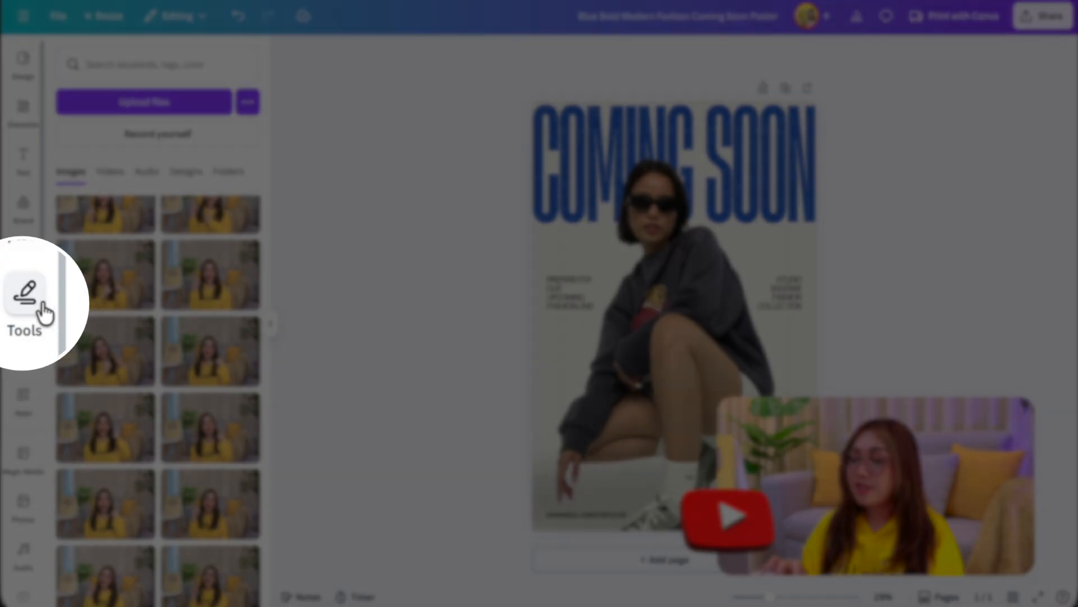
# Step: Show the drawing tools and select the model photo on the "Coming Soon" fashion poster
pyautogui.click(23, 301)
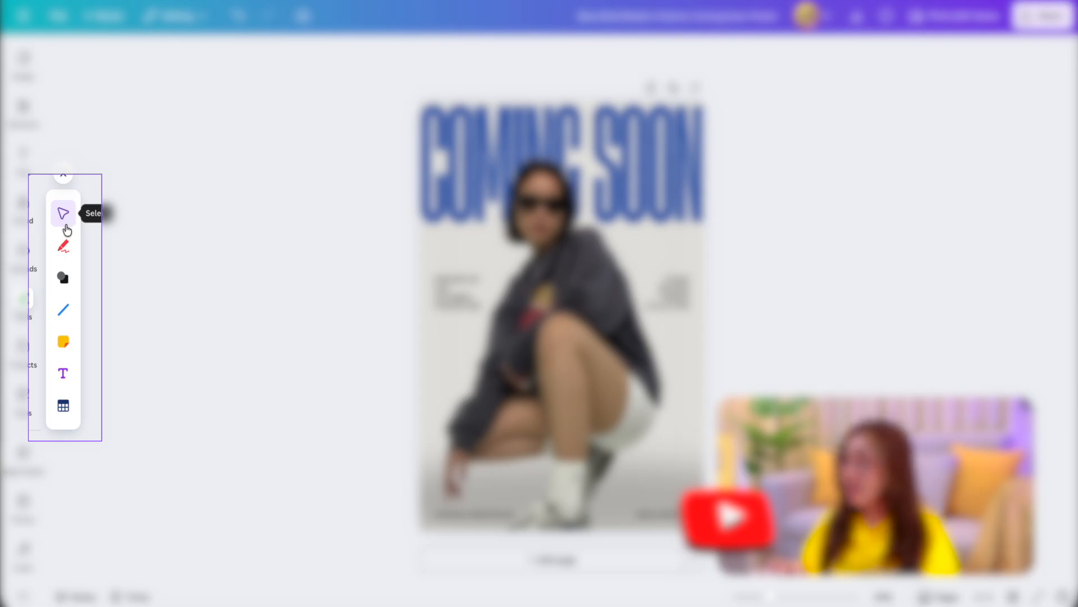
pyautogui.click(529, 303)
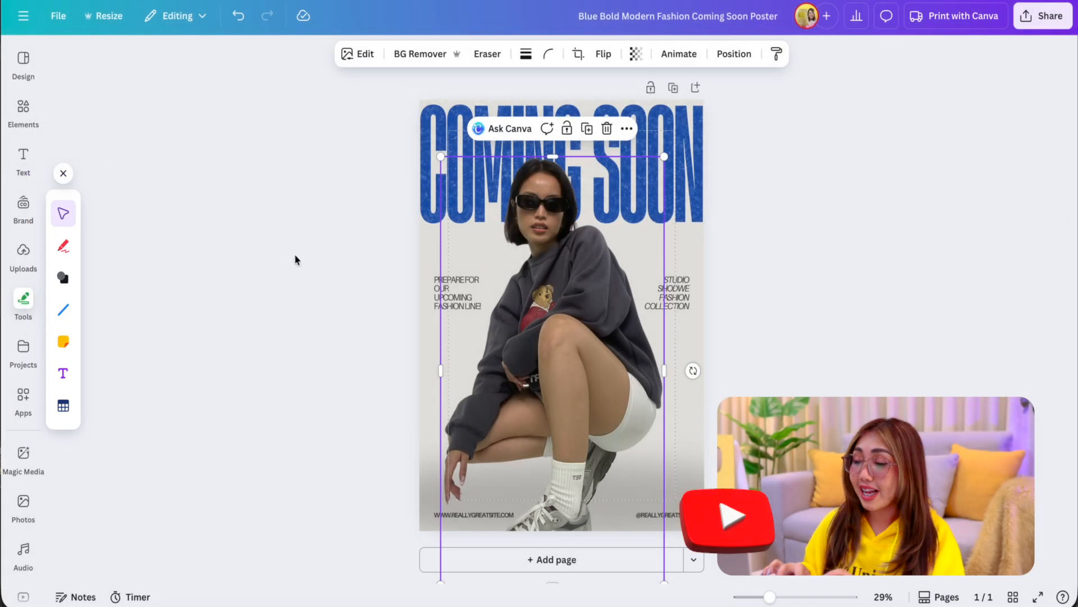
# Step: Add an uploaded photo of the woman in the yellow hoodie to the poster and remove its background
pyautogui.click(23, 251)
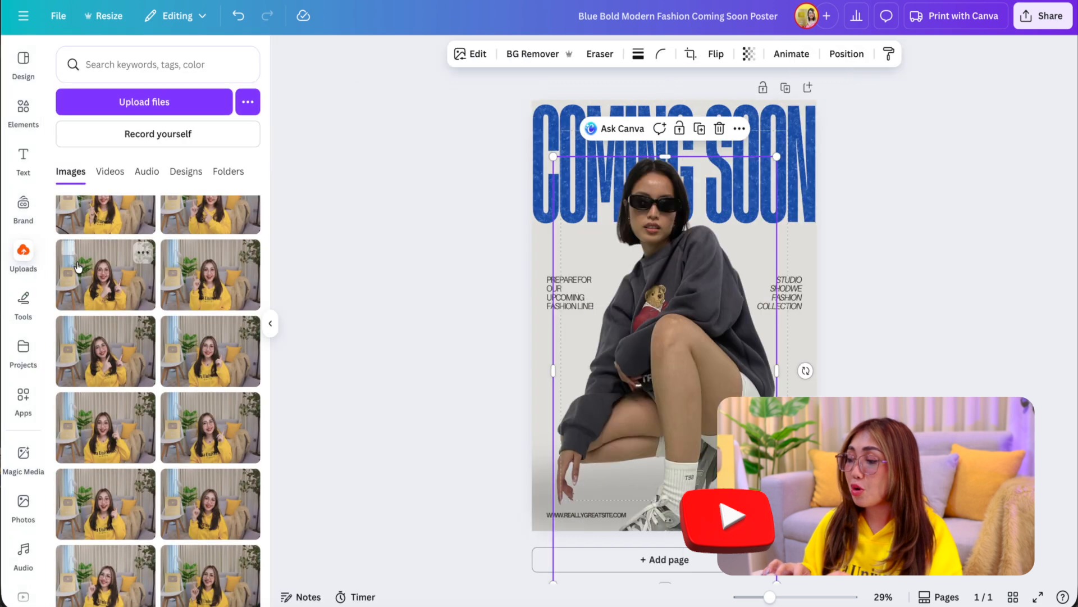
pyautogui.click(196, 301)
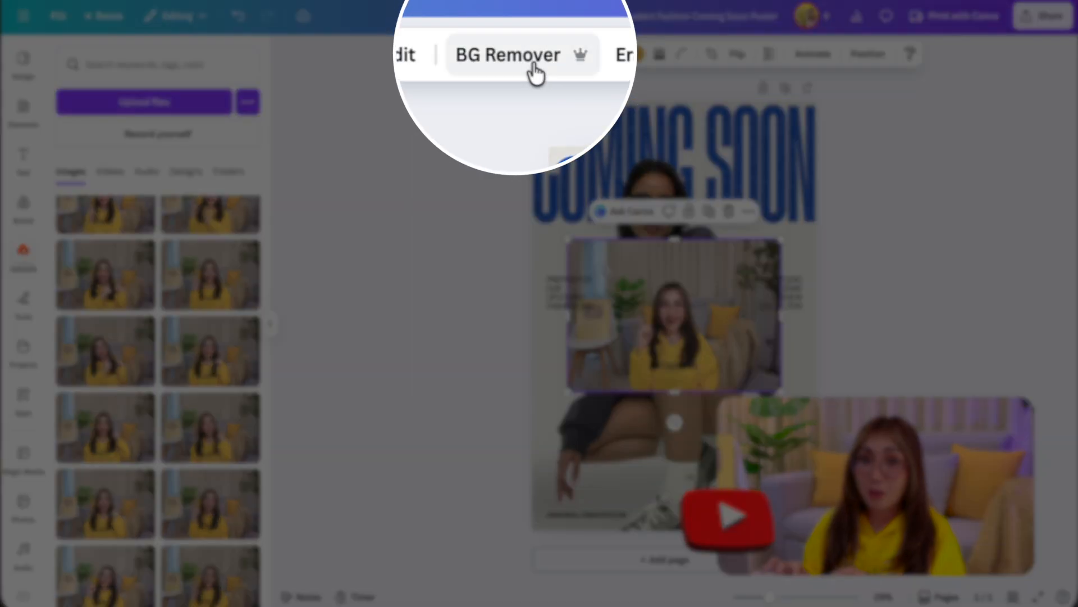
pyautogui.click(522, 56)
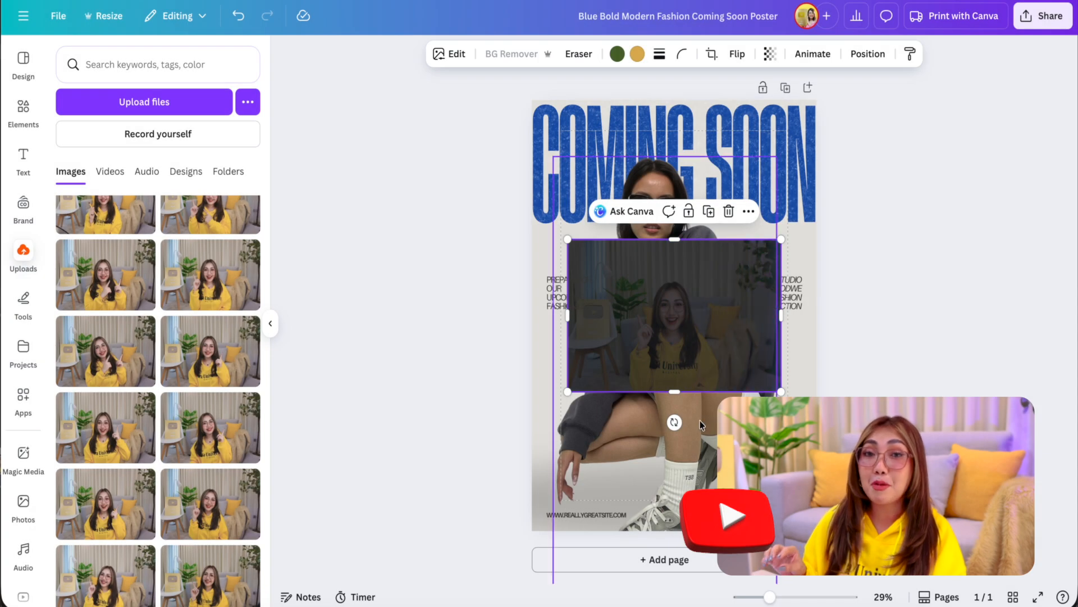
# Step: Delete the poster's original model photo and enlarge the hoodie cutout to fill the area below the "COMING SOON" title
pyautogui.click(700, 420)
pyautogui.press('Delete')
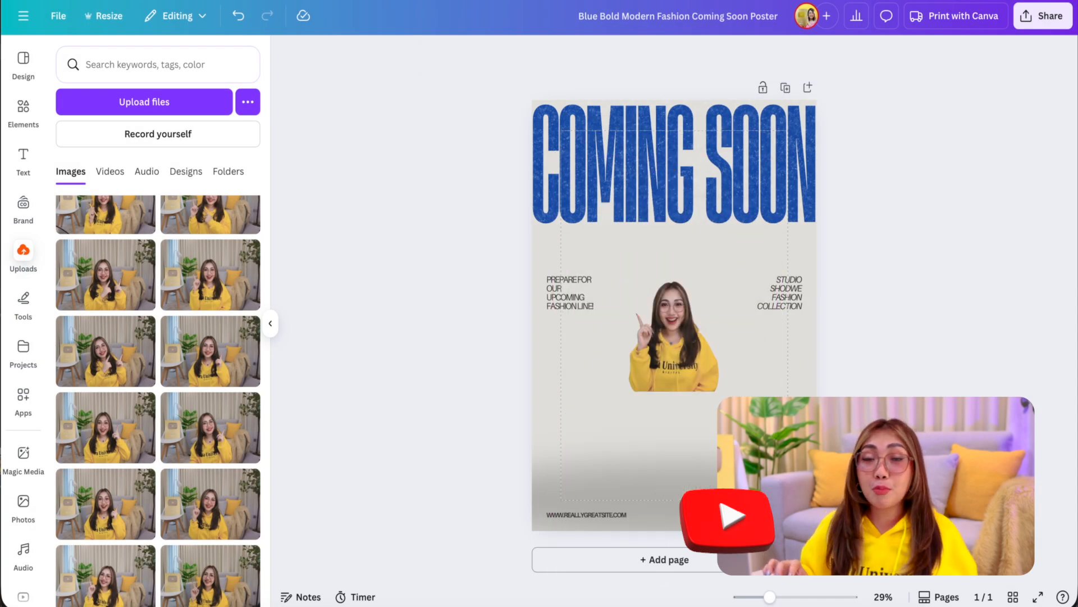
pyautogui.click(698, 372)
pyautogui.moveTo(568, 392); pyautogui.dragTo(419, 568)
pyautogui.moveTo(781, 238); pyautogui.dragTo(971, 149)
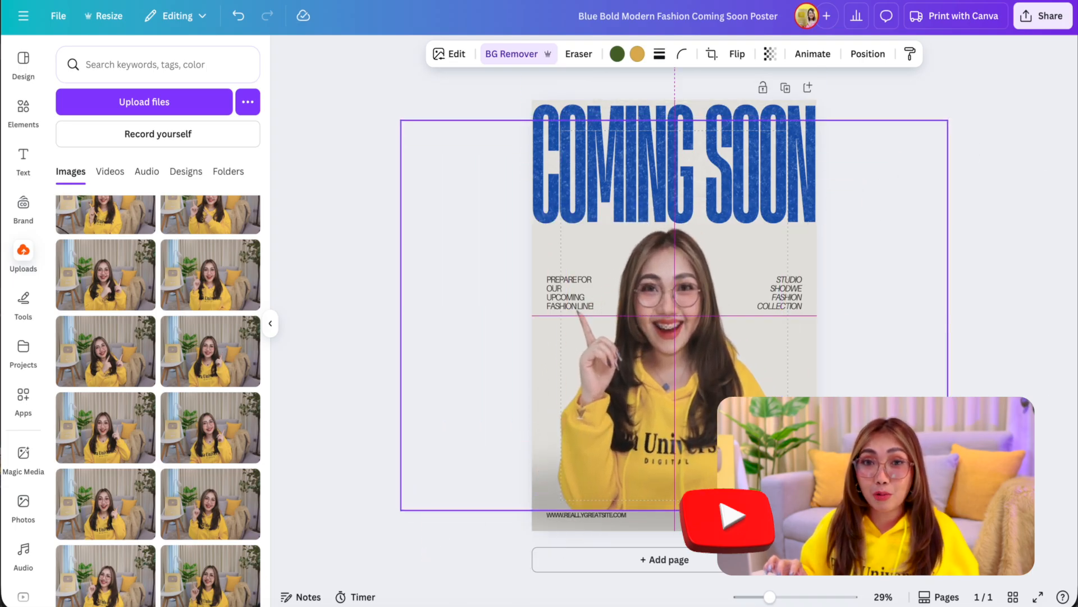
pyautogui.click(445, 312)
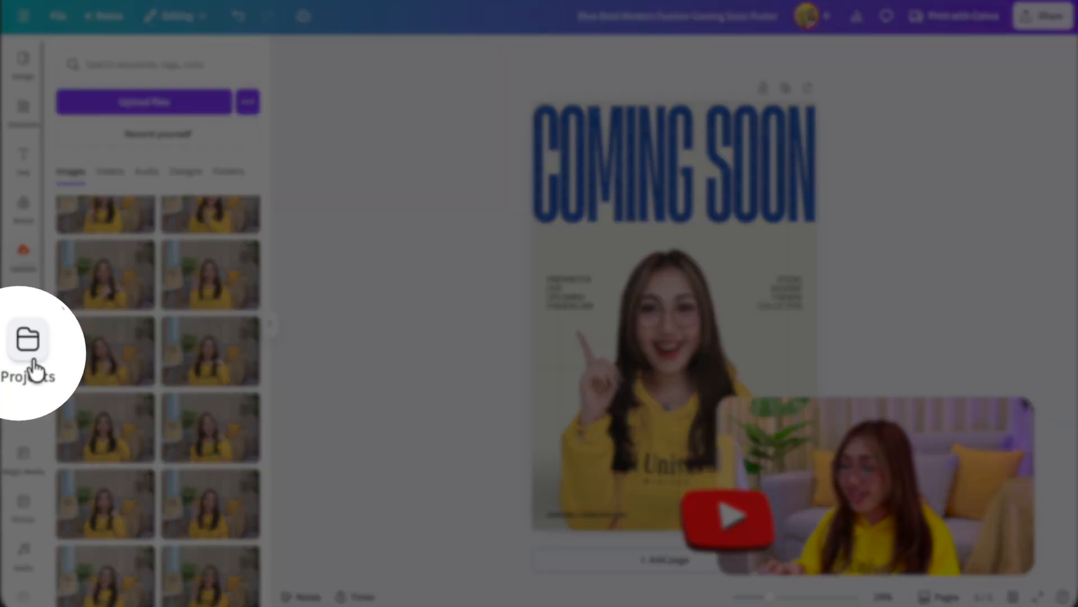
# Step: Look through the saved designs and folders in the projects list
pyautogui.click(25, 355)
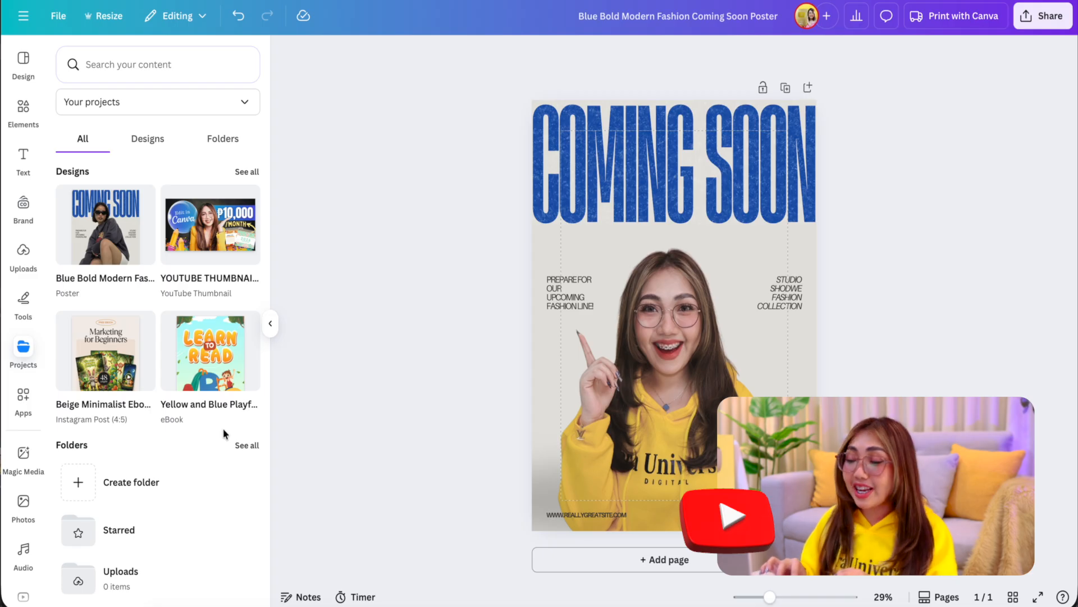
pyautogui.scroll(-5, 223, 433)
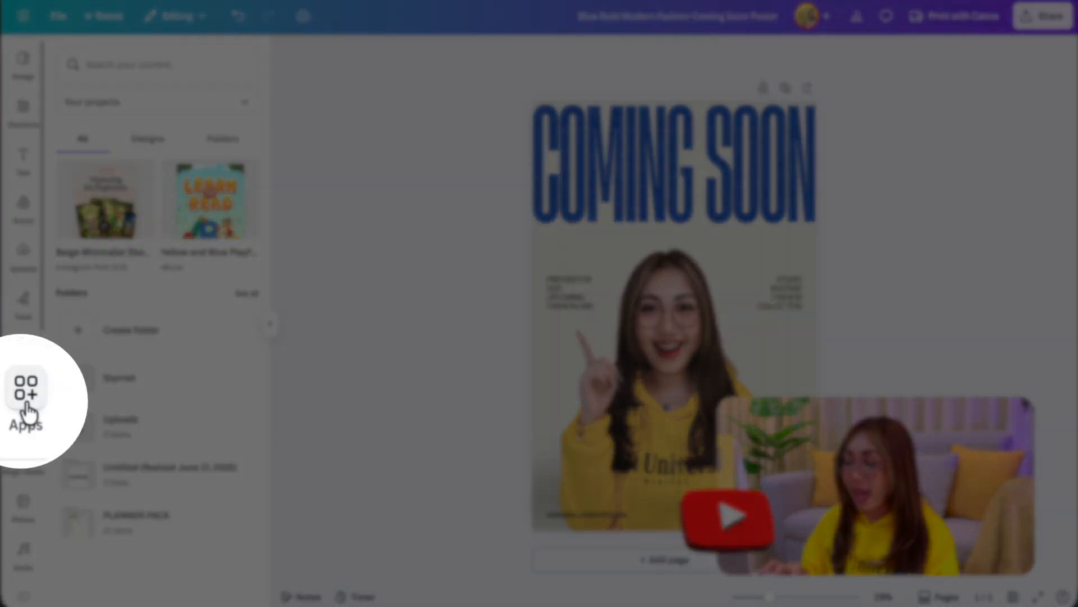
# Step: Browse the Discover catalogue of Canva apps, from the top picks down through the AI generation category
pyautogui.click(23, 397)
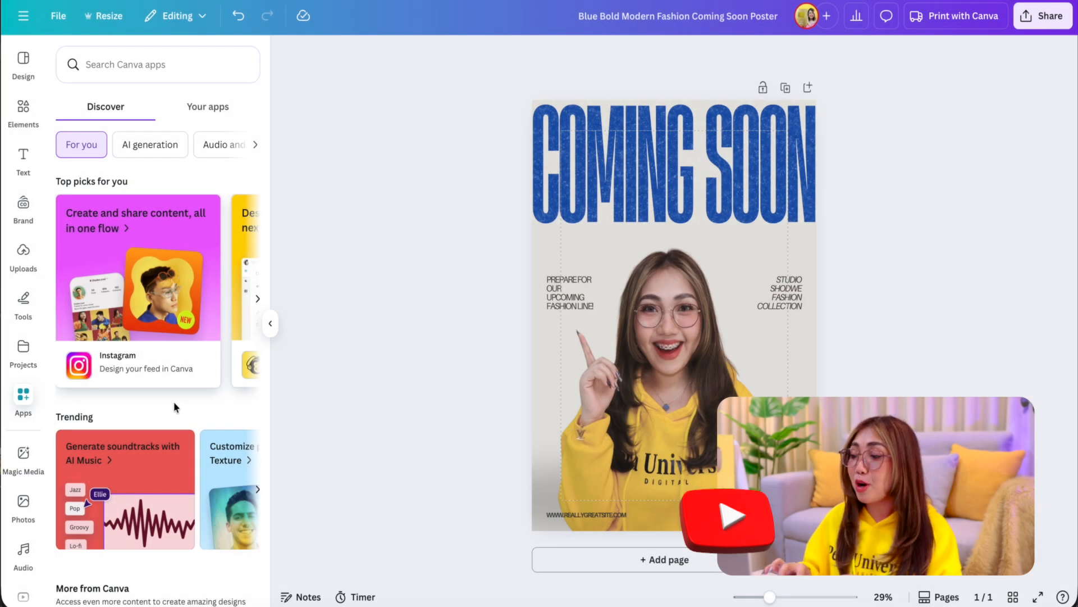
pyautogui.scroll(-5, 191, 396)
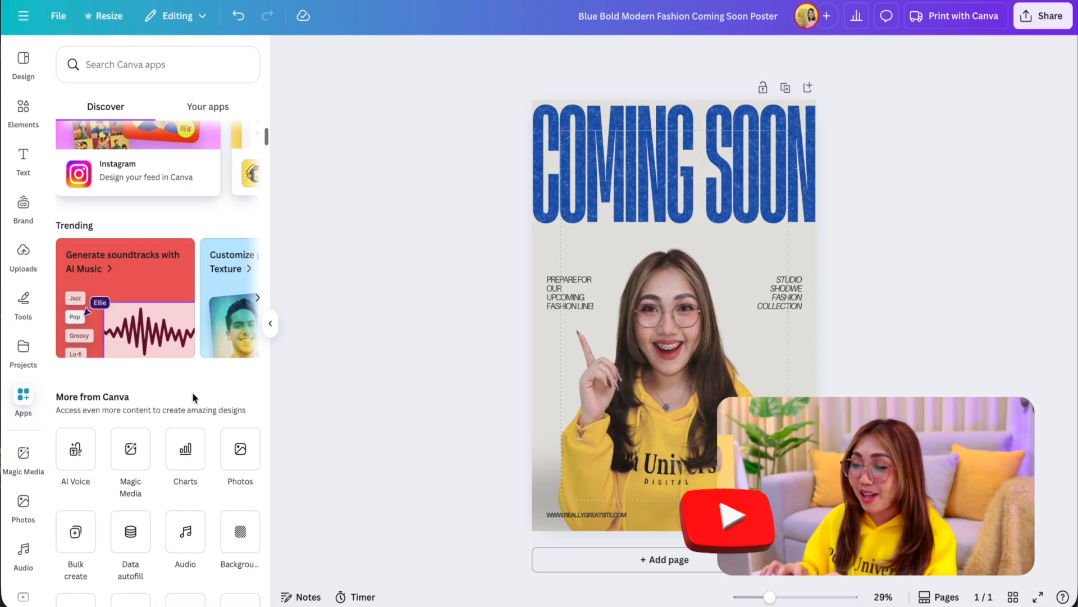
pyautogui.scroll(-2, 208, 398)
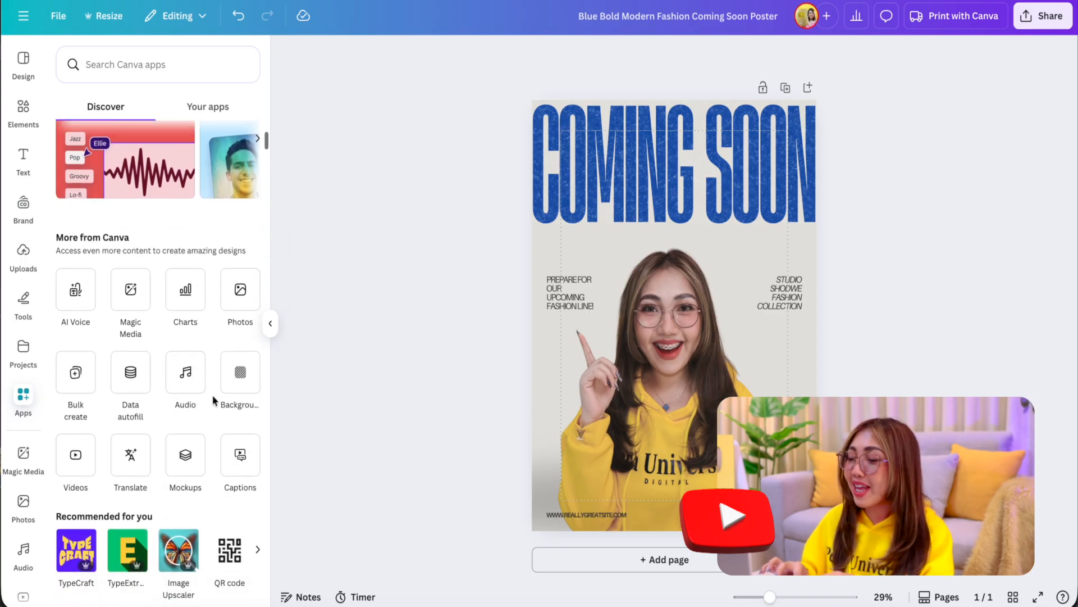
pyautogui.scroll(-4, 219, 400)
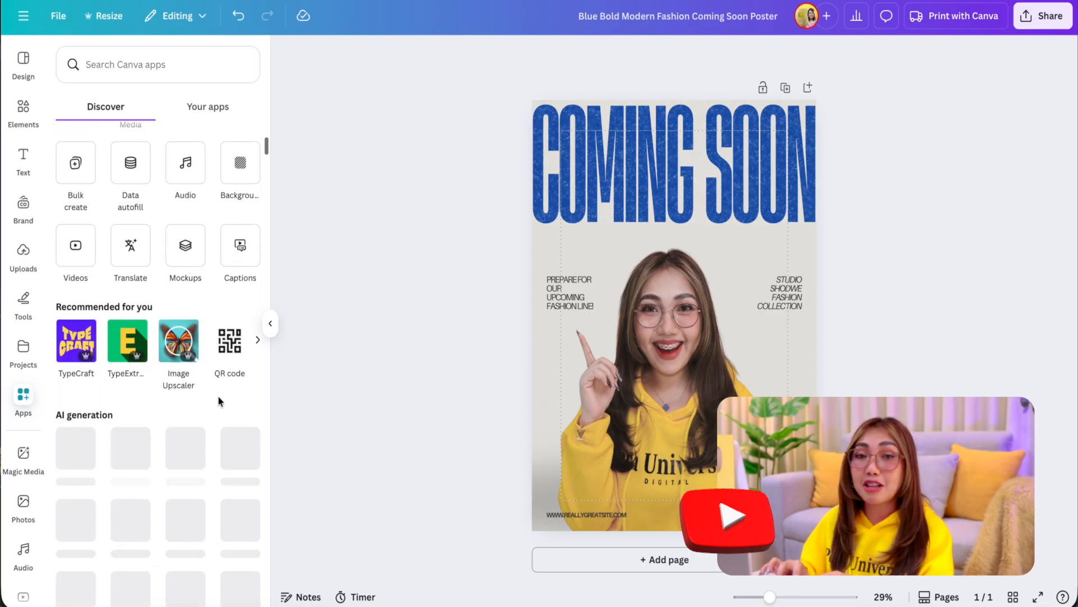
pyautogui.scroll(-2, 219, 400)
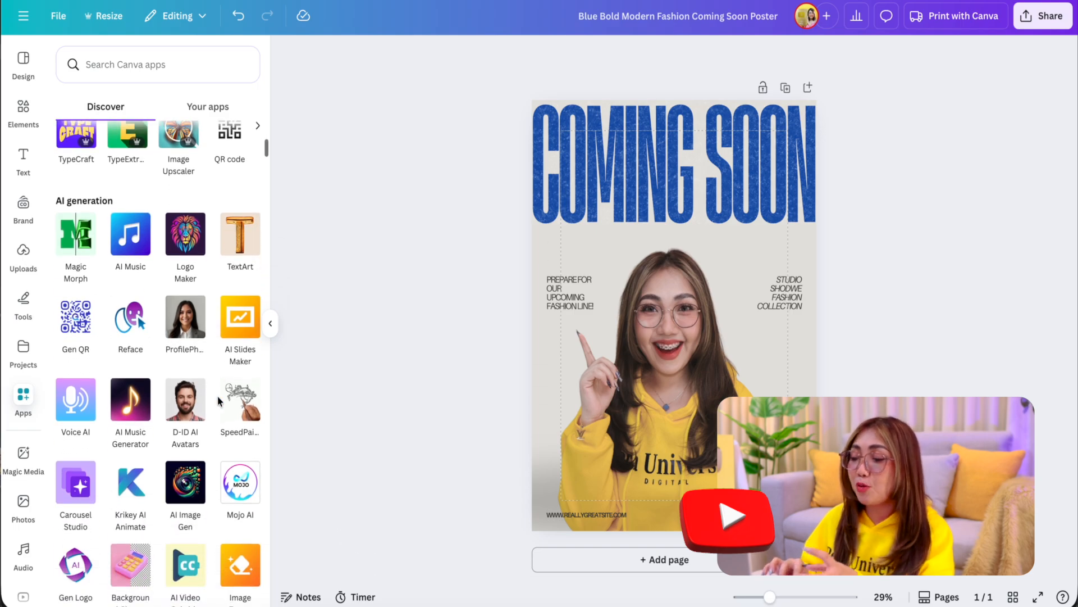
pyautogui.scroll(-2, 219, 400)
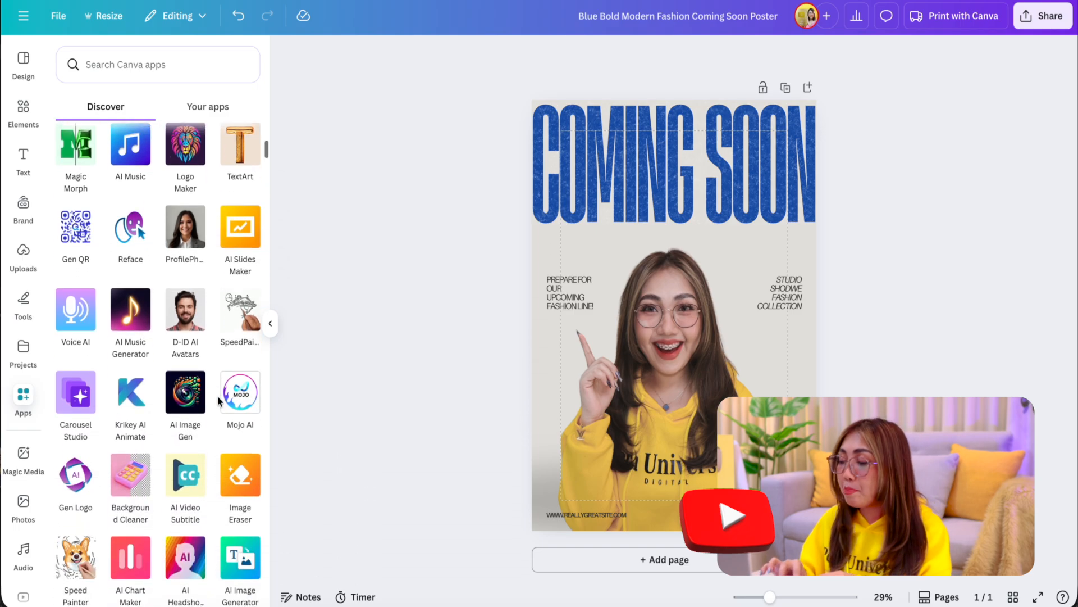
pyautogui.scroll(-2, 219, 400)
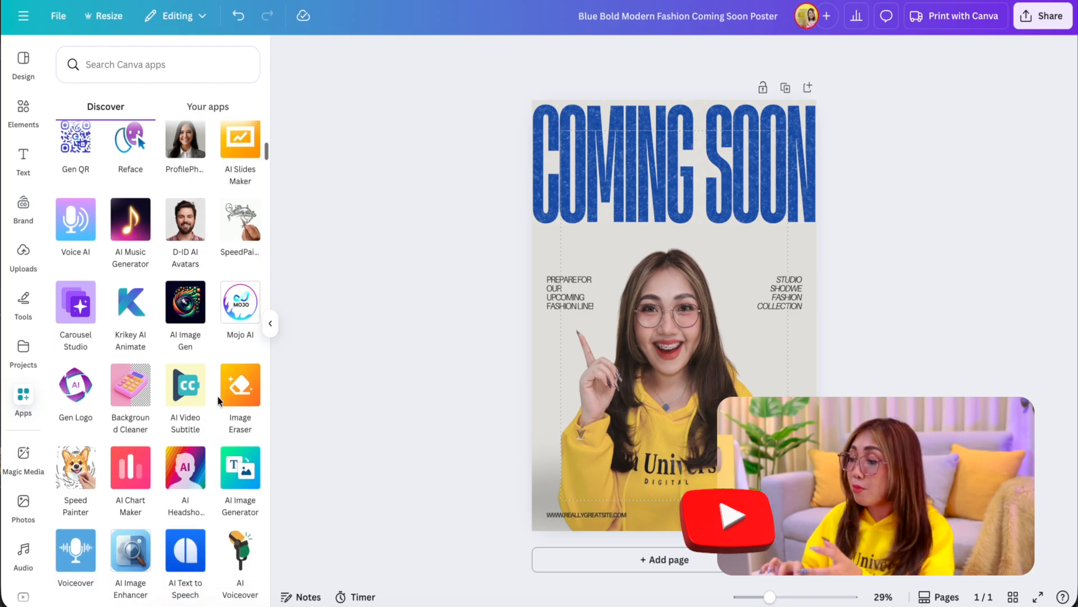
pyautogui.scroll(-2, 219, 400)
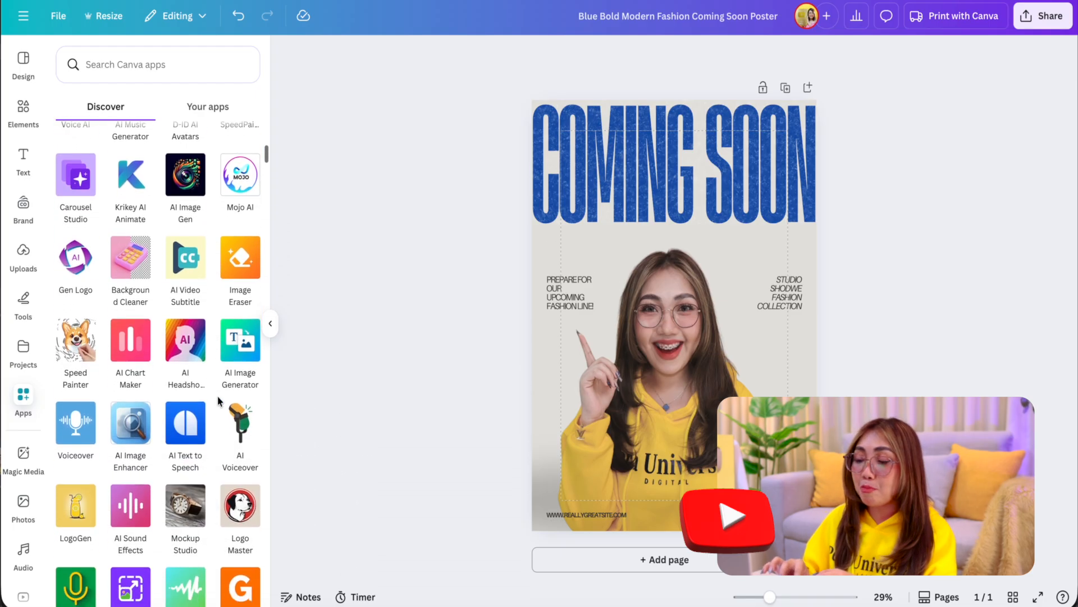
# Step: Scan further through the AI apps in the Discover catalogue, from the logo and voiceover apps down to AI Illustration
pyautogui.scroll(-2, 220, 400)
pyautogui.scroll(-3, 219, 399)
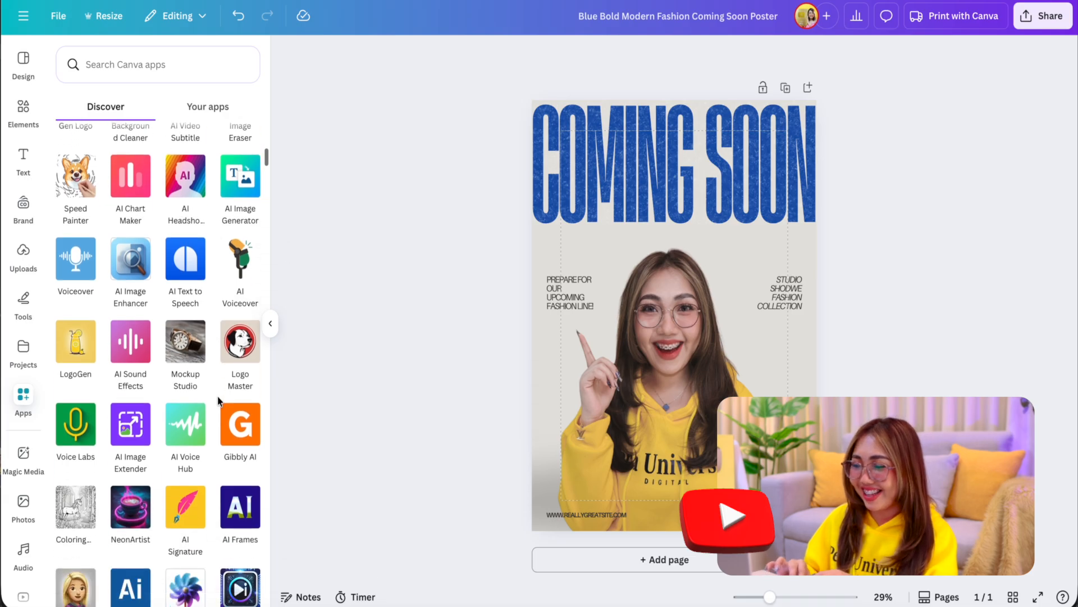
pyautogui.scroll(-3, 219, 400)
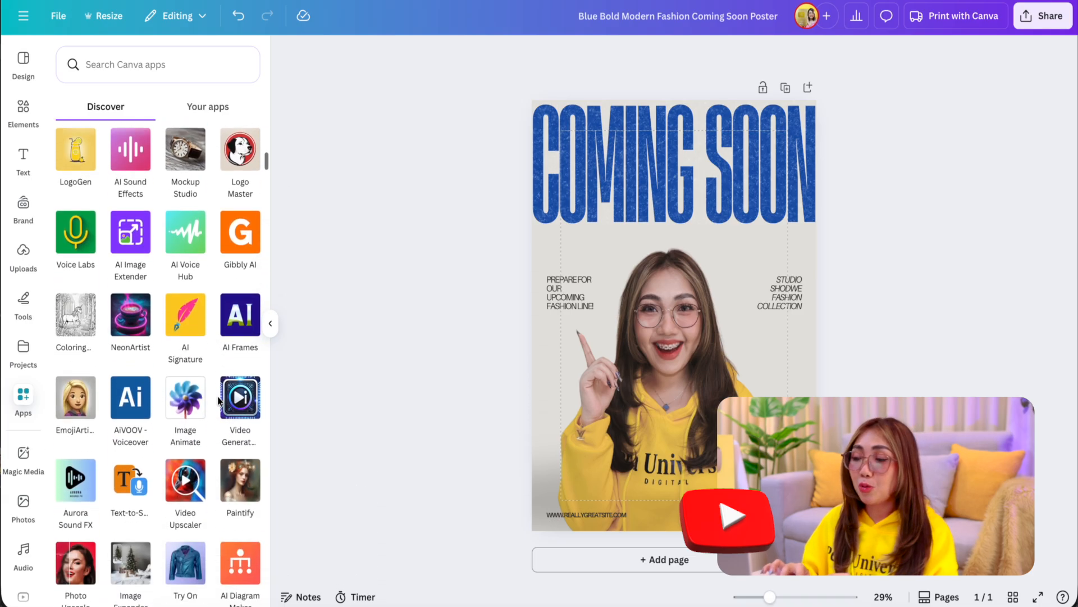
pyautogui.scroll(-3, 219, 400)
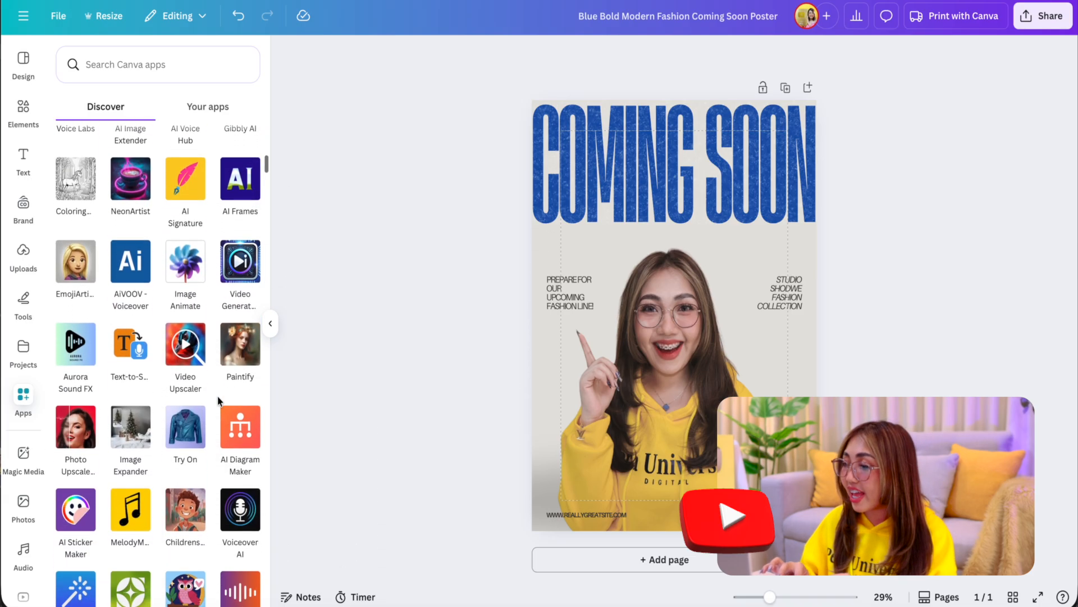
pyautogui.scroll(-2, 219, 400)
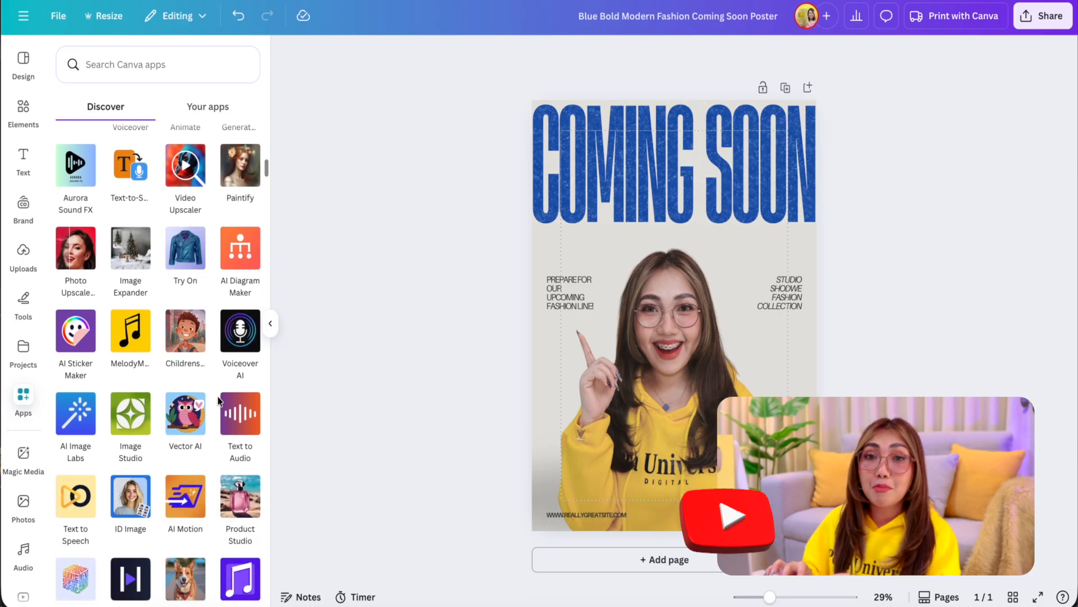
pyautogui.scroll(-2, 219, 399)
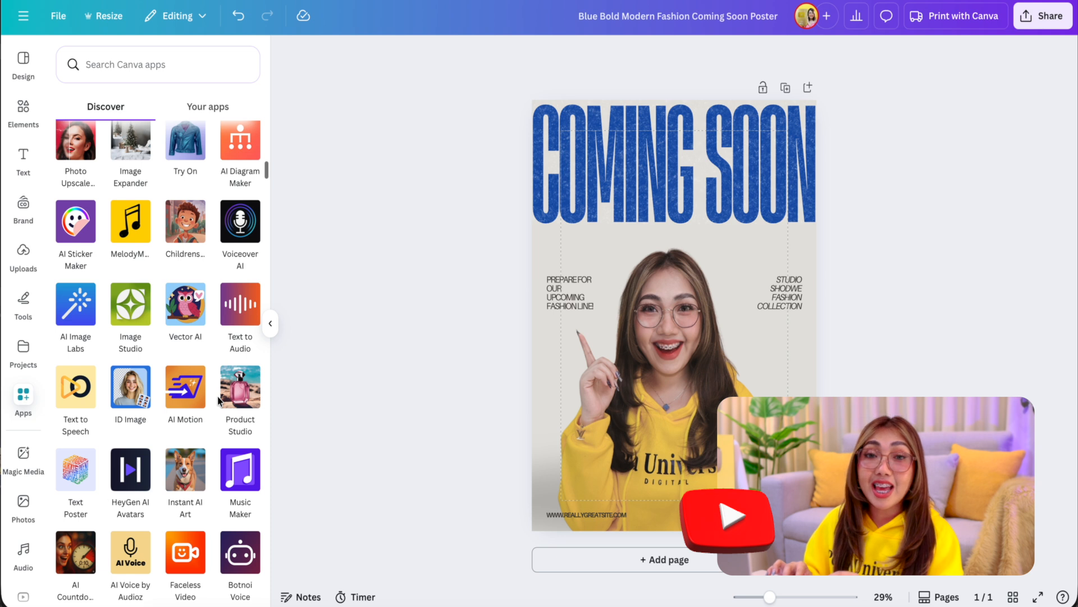
pyautogui.scroll(-2, 219, 400)
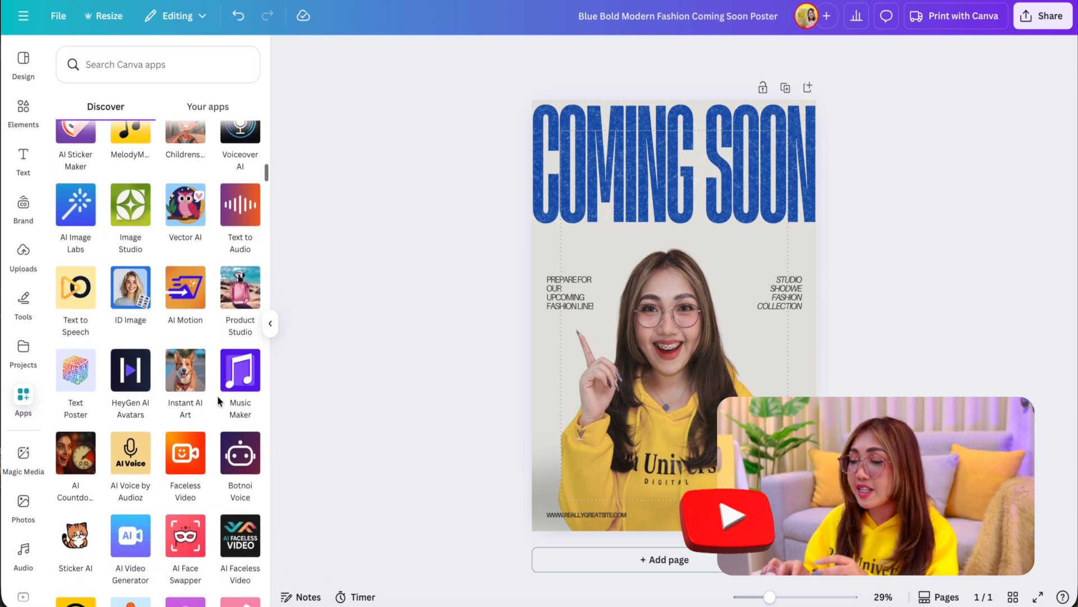
pyautogui.scroll(-2, 219, 400)
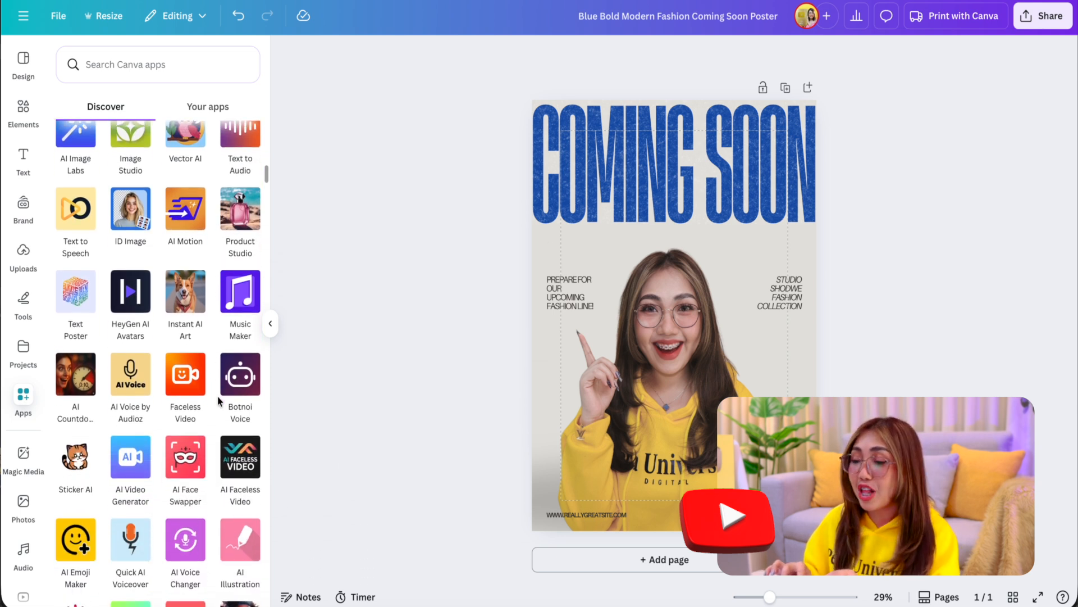
pyautogui.scroll(-1, 208, 396)
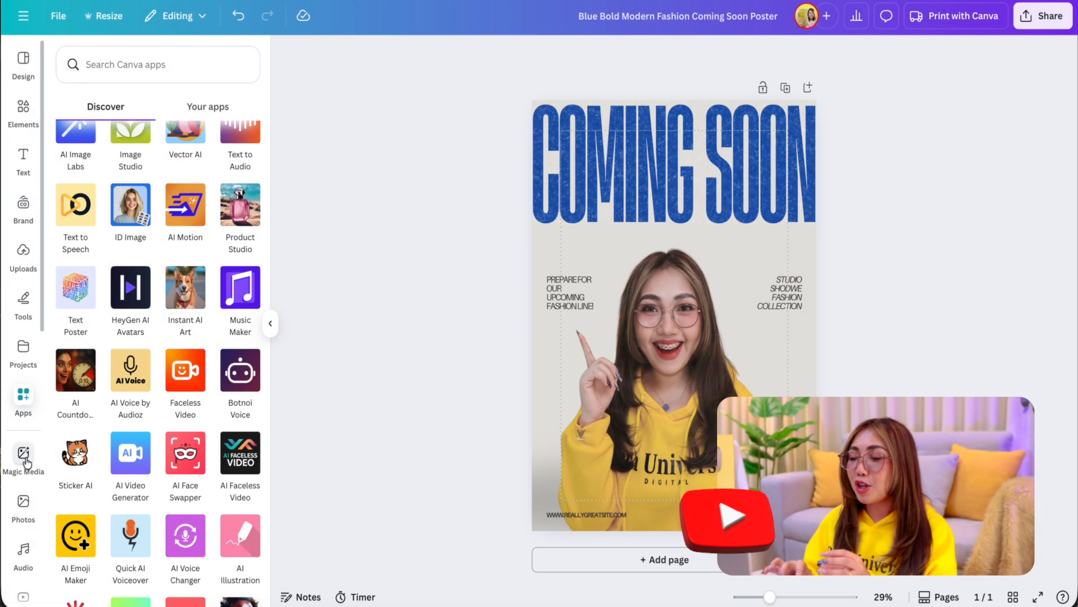
# Step: Generate Magic Media images of "workspace with laptop and coffee" and set the overhead laptop, plant and latte image as the poster's background
pyautogui.click(23, 455)
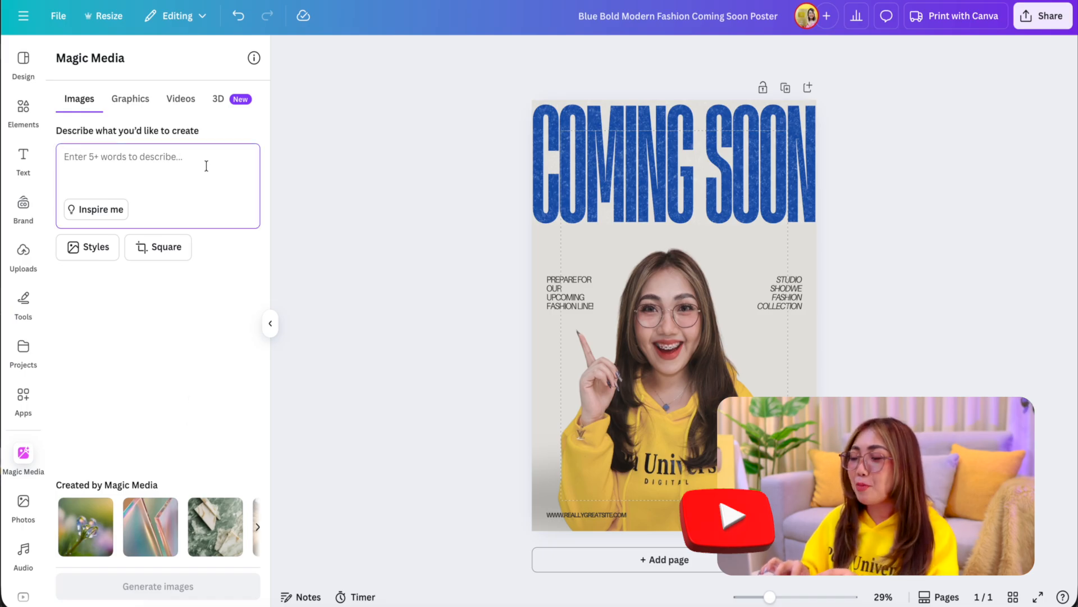
pyautogui.write('workspace with laptop and coffee')
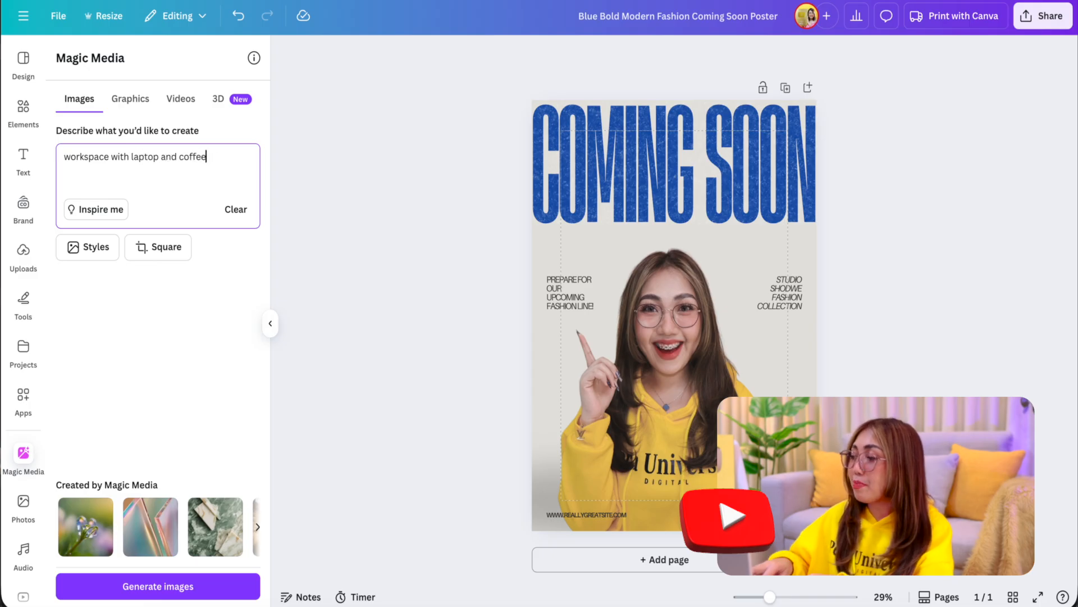
pyautogui.press('Return')
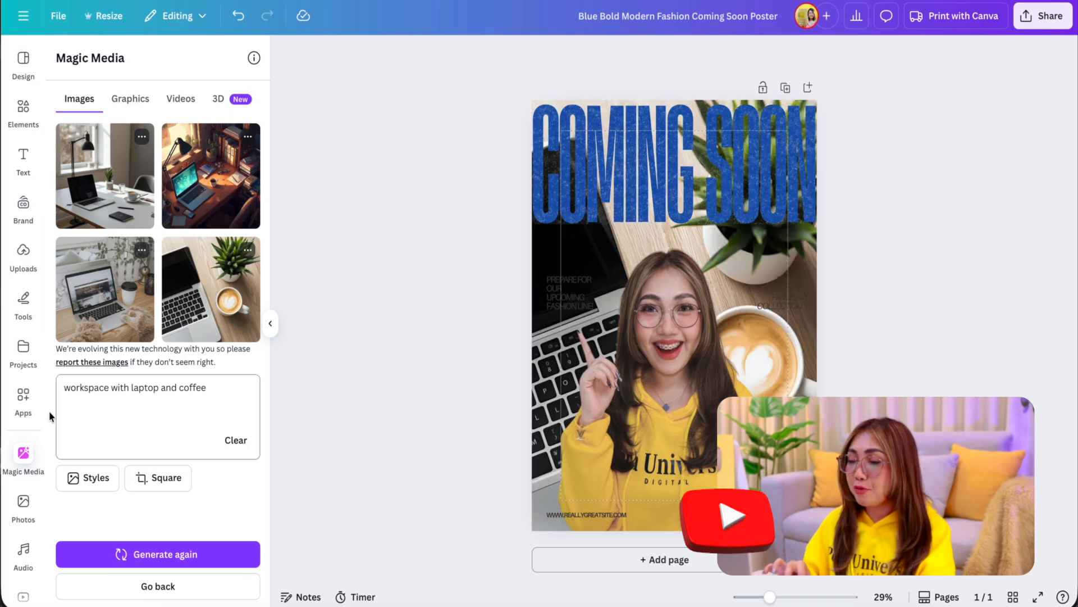
pyautogui.scroll(-4, 25, 405)
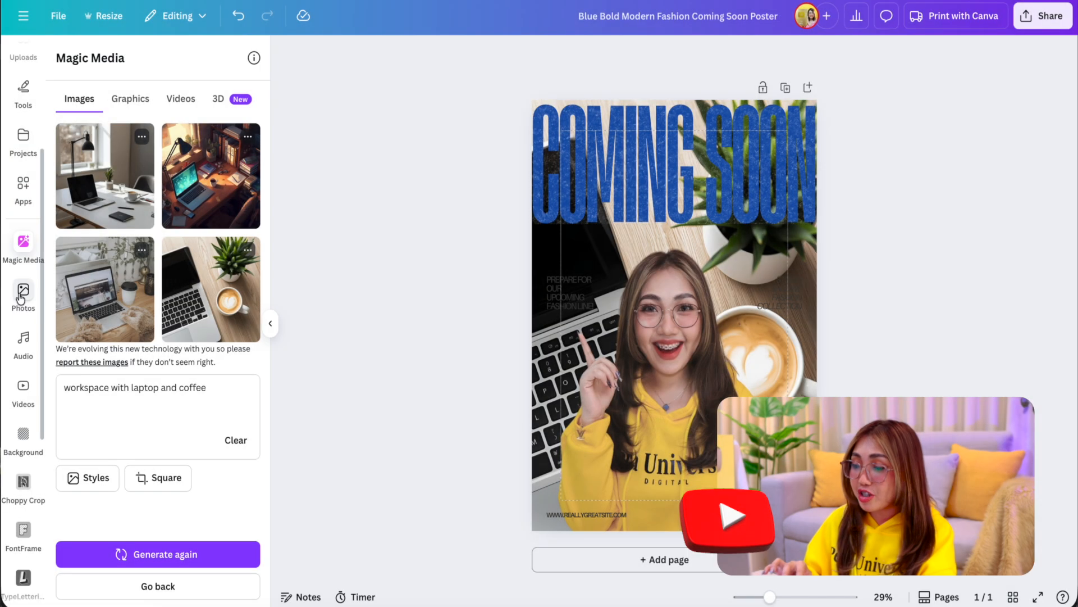
# Step: Browse the stock photo library, from the Magic recommendations down through the Trending photos
pyautogui.click(23, 295)
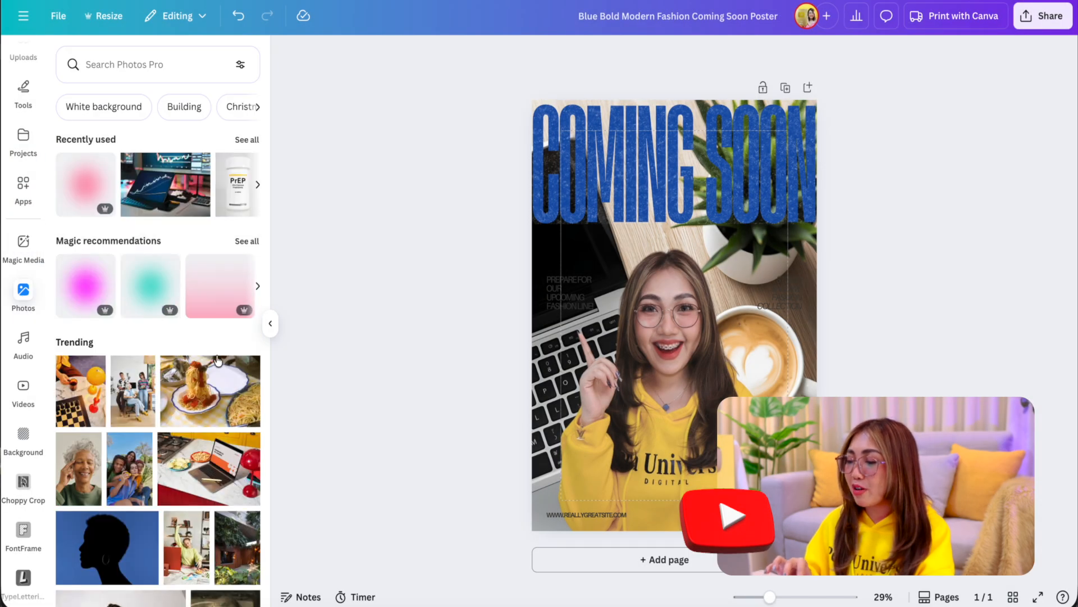
pyautogui.scroll(-7, 225, 375)
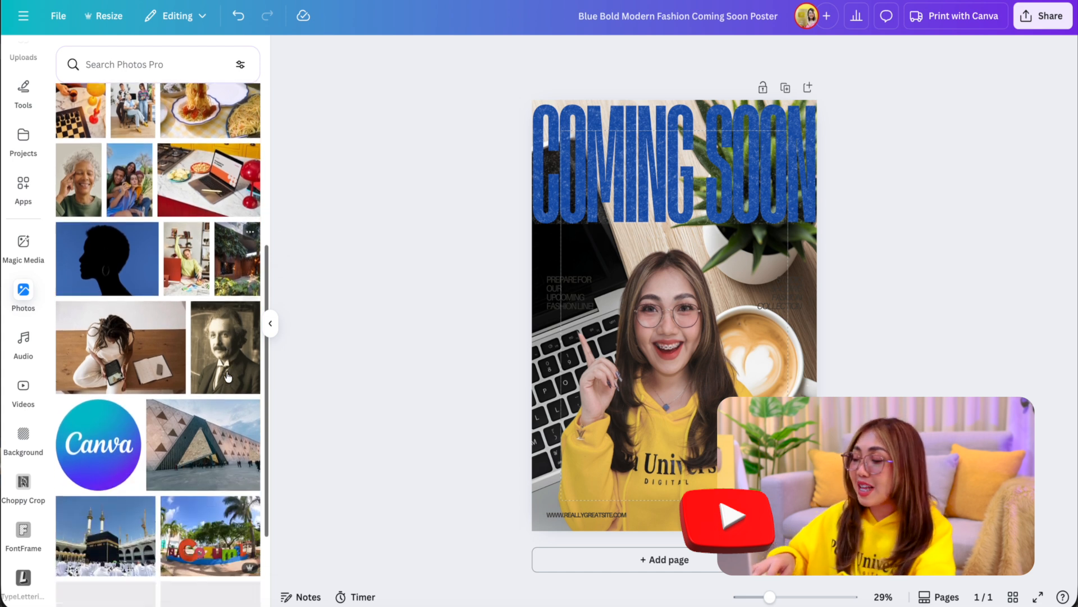
pyautogui.scroll(-7, 227, 378)
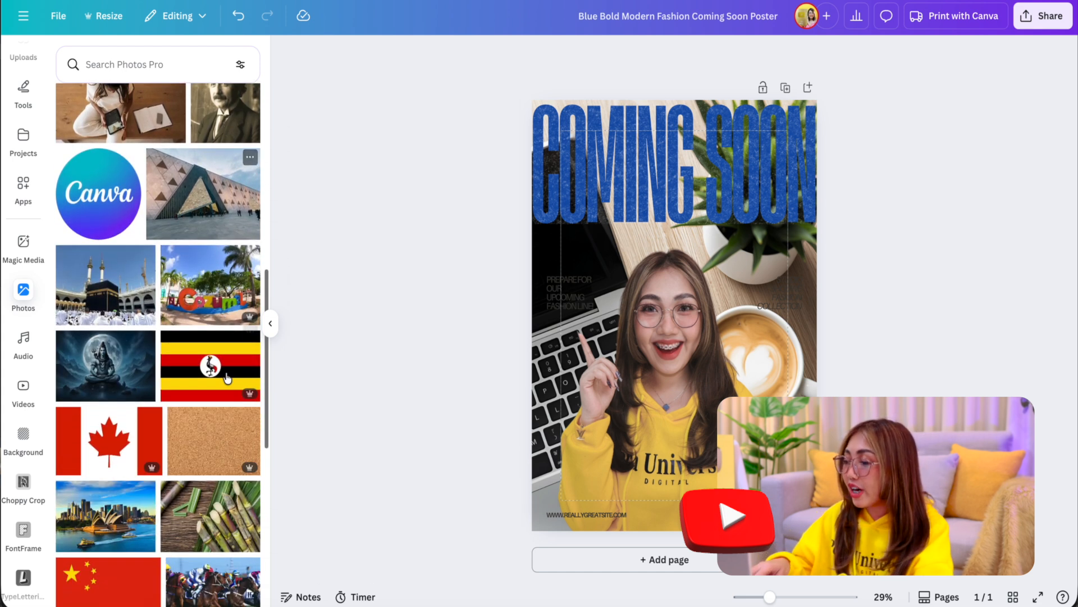
pyautogui.scroll(-3, 227, 377)
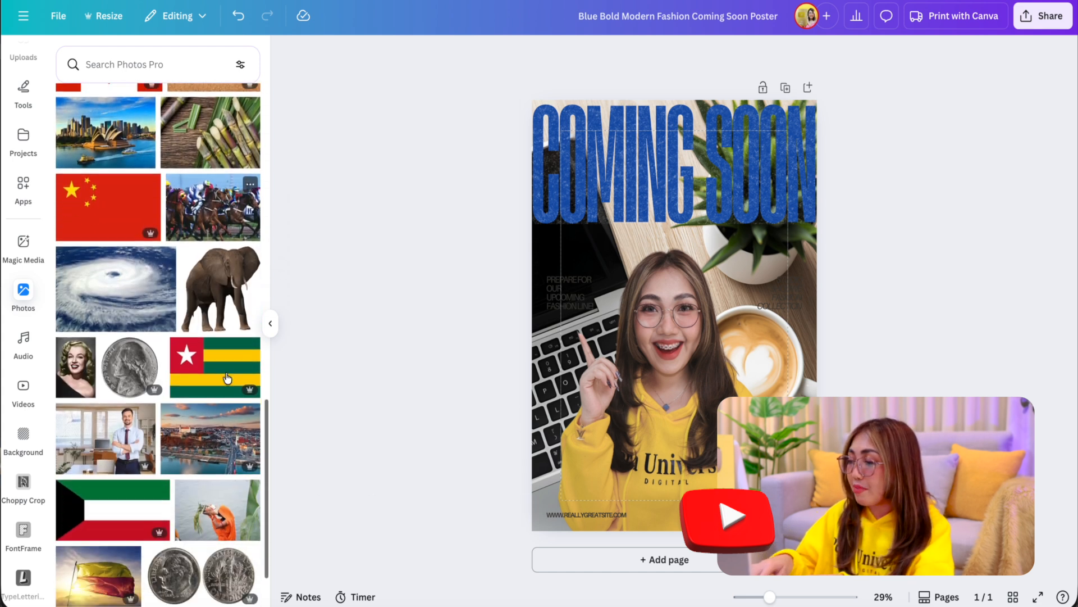
pyautogui.scroll(-7, 227, 377)
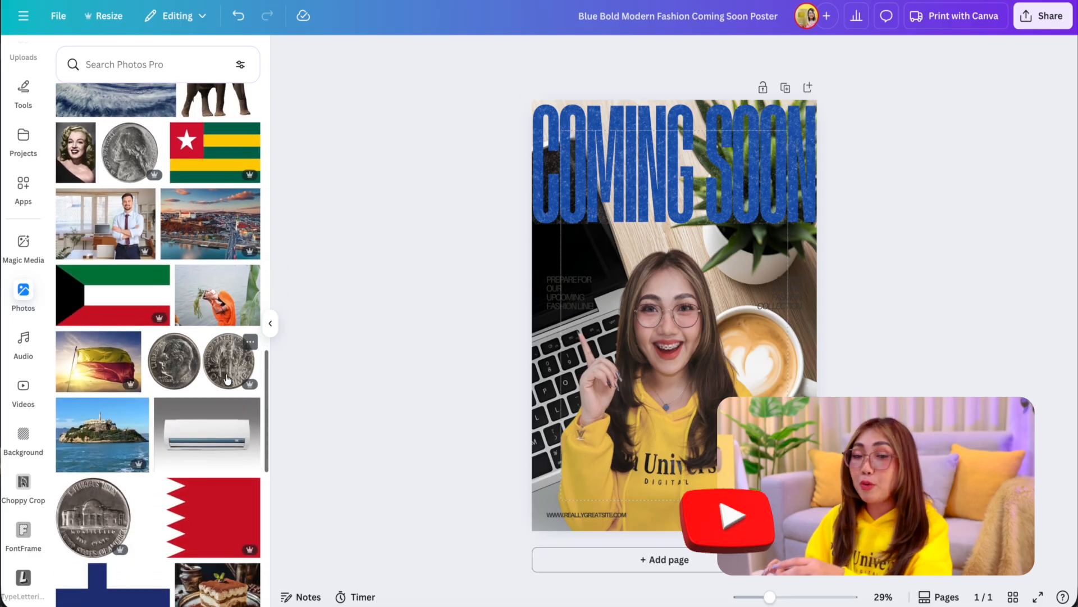
# Step: Browse the audio library's music categories, from Popular music down to Ambient
pyautogui.scroll(-5, 227, 378)
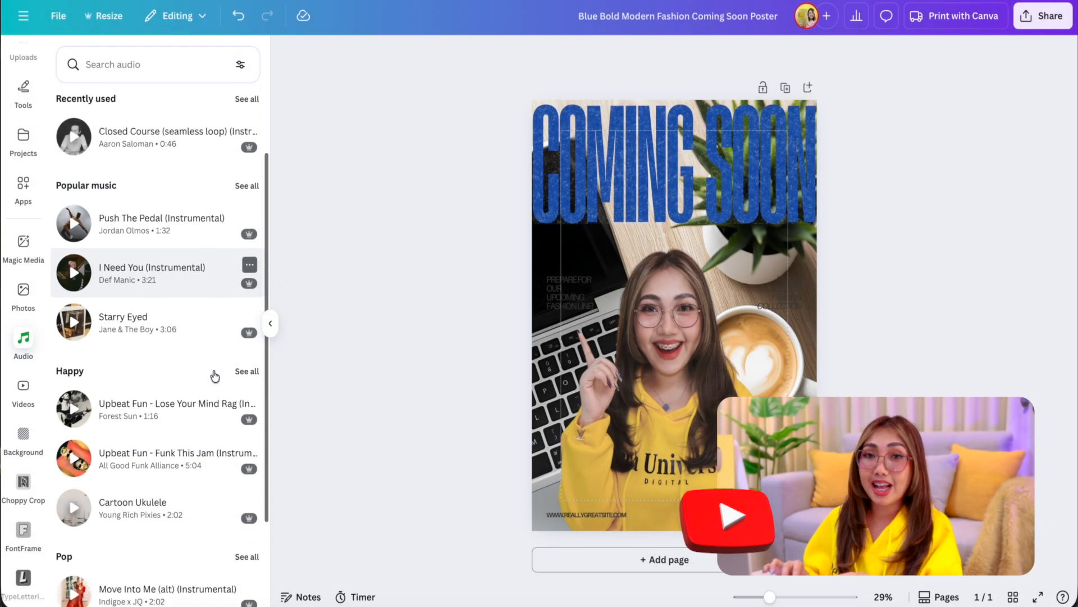
pyautogui.scroll(-3, 215, 371)
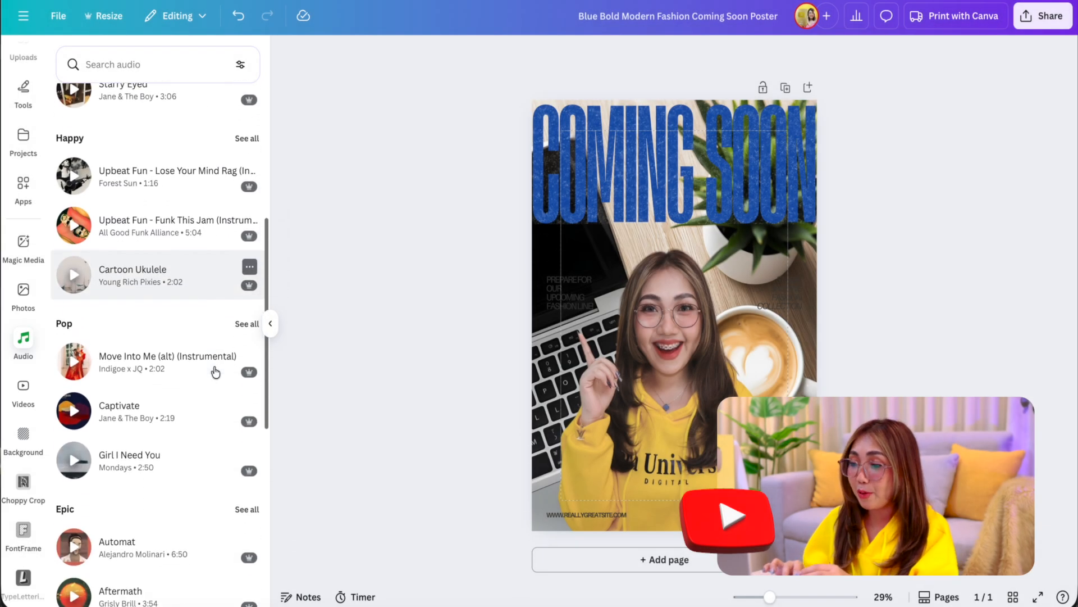
pyautogui.scroll(-6, 212, 378)
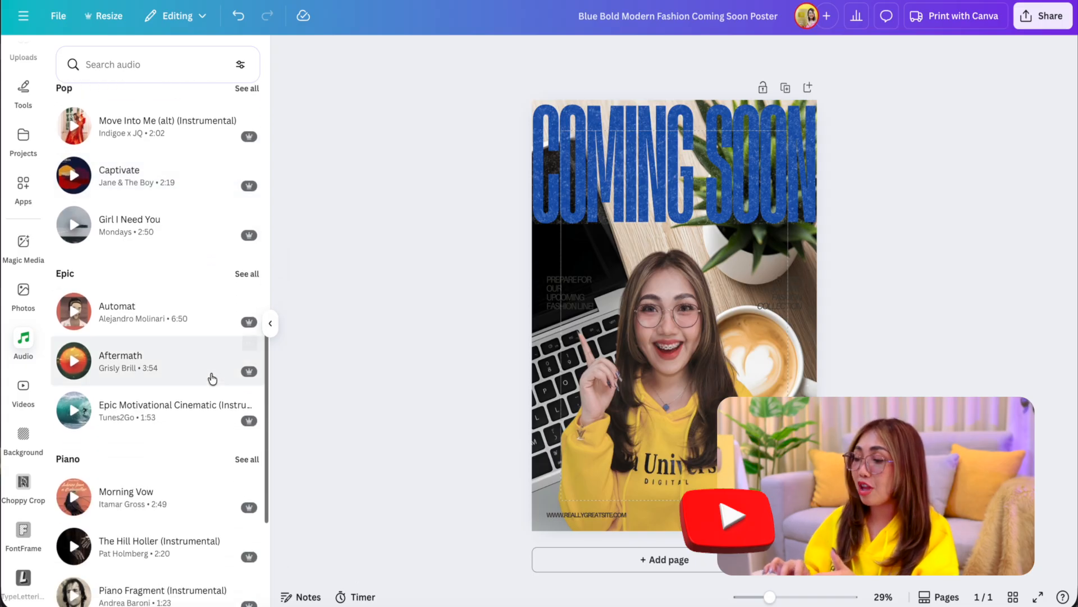
pyautogui.scroll(-4, 212, 377)
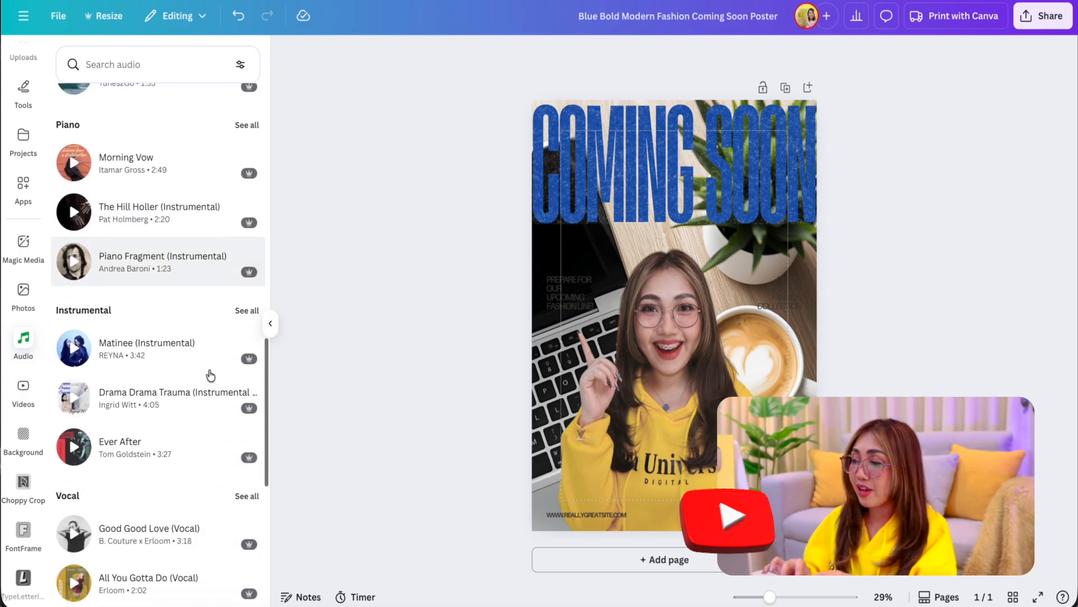
pyautogui.scroll(-3, 211, 375)
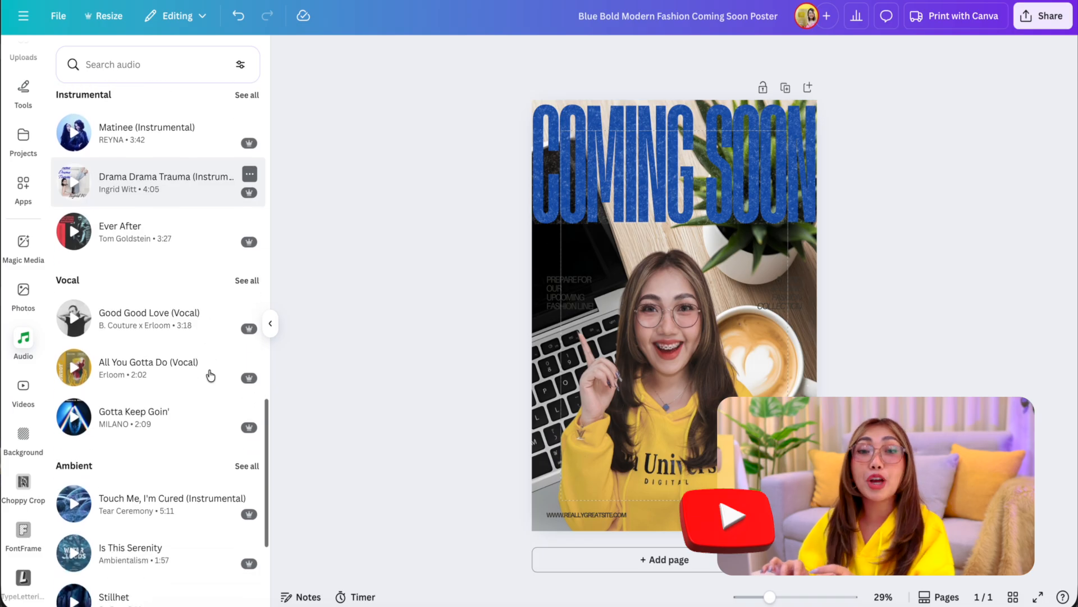
# Step: Add the 15.0s Business stock video of hands packing food to the poster and enlarge it to cover almost the whole page
pyautogui.click(23, 387)
pyautogui.scroll(-4, 214, 348)
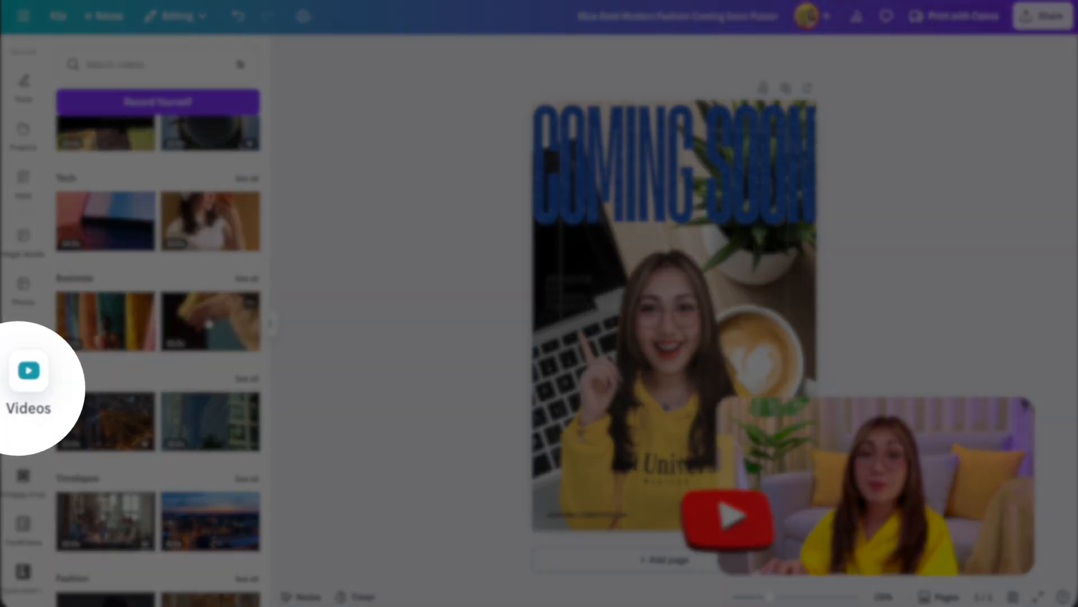
pyautogui.click(209, 325)
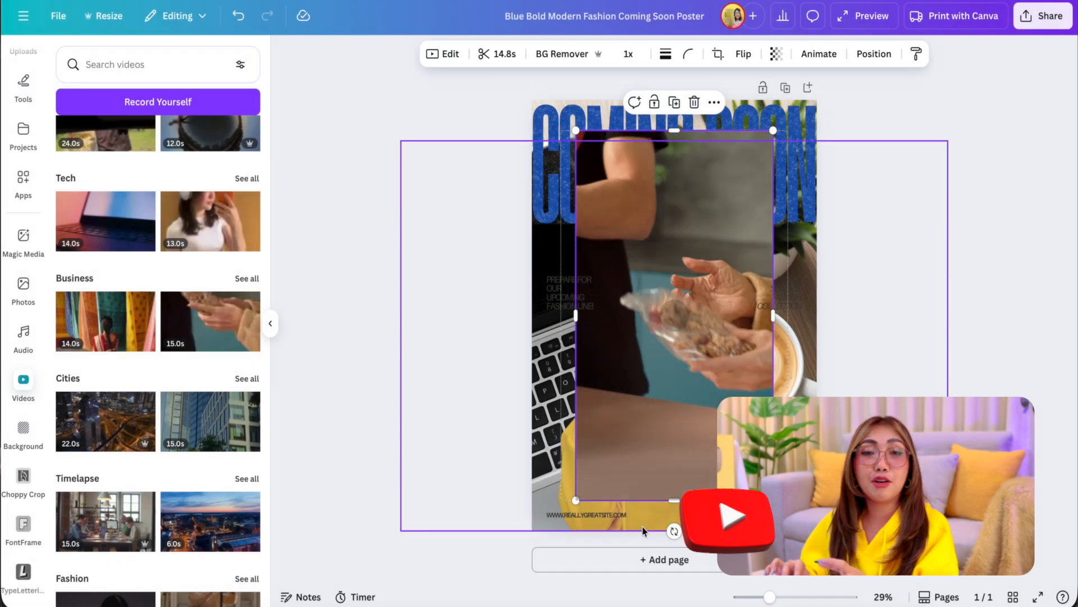
pyautogui.moveTo(576, 130); pyautogui.dragTo(544, 103)
pyautogui.moveTo(773, 500); pyautogui.dragTo(825, 597)
pyautogui.moveTo(691, 343); pyautogui.dragTo(679, 335)
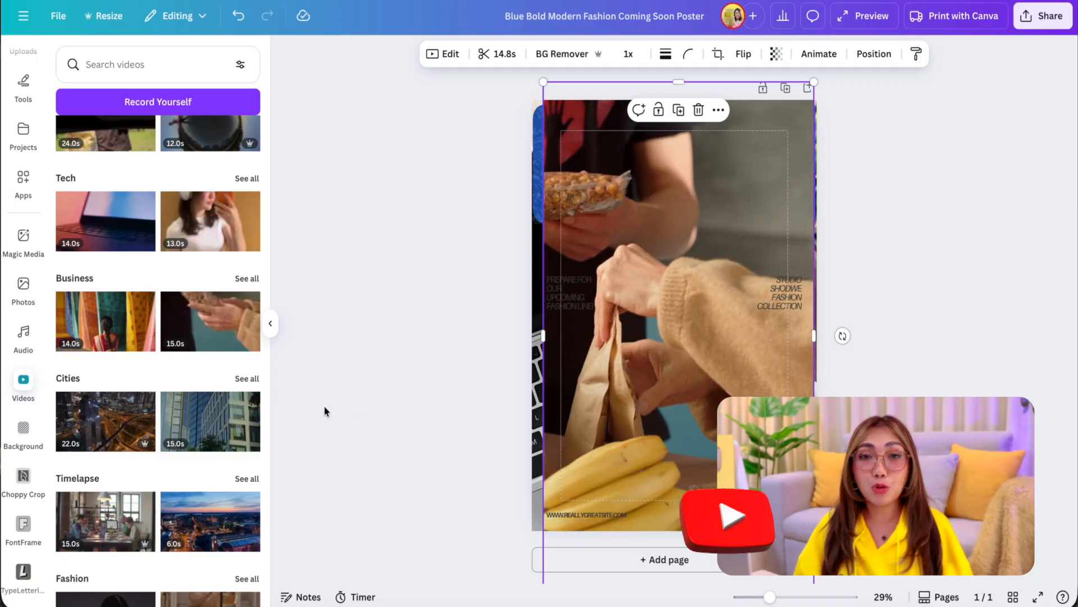
# Step: Apply the "Pink Playful Typographic Coming Soon Fashion Poster" template to the poster and open the file type choices for downloading it
pyautogui.click(148, 426)
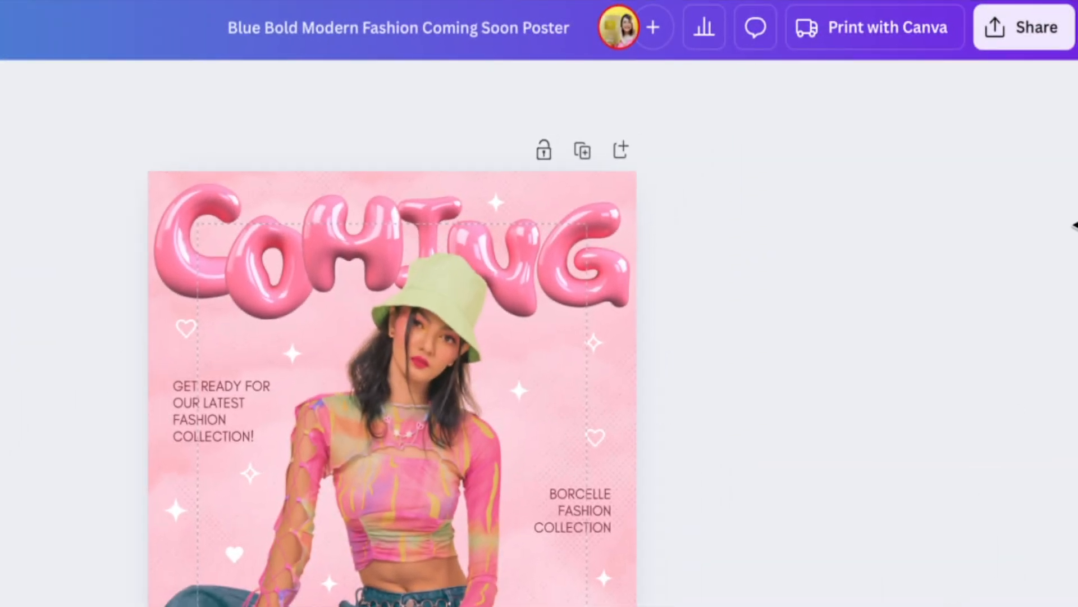
pyautogui.click(1052, 36)
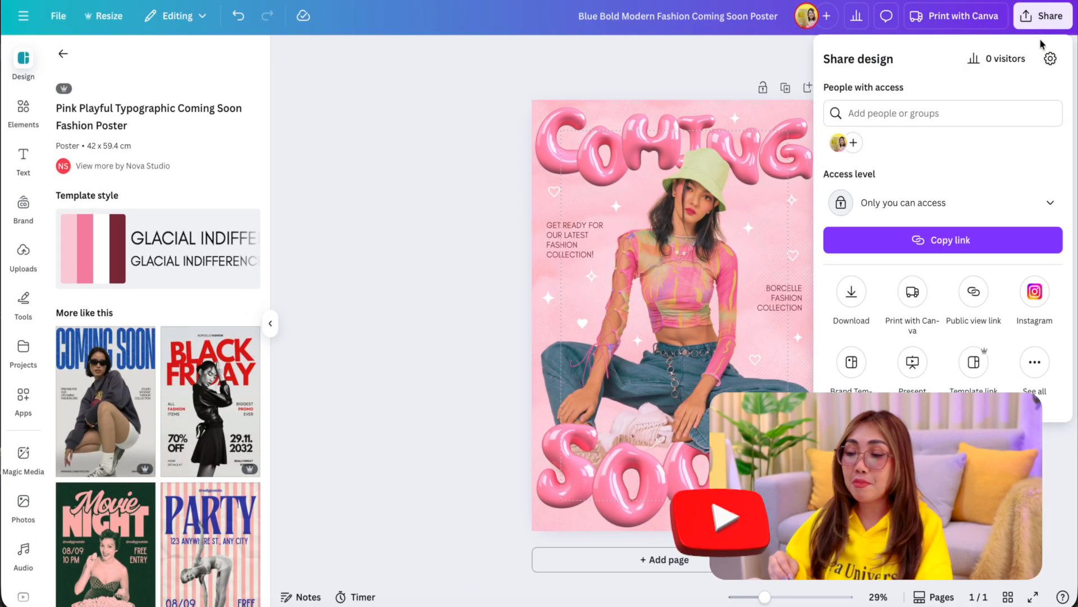
pyautogui.click(853, 295)
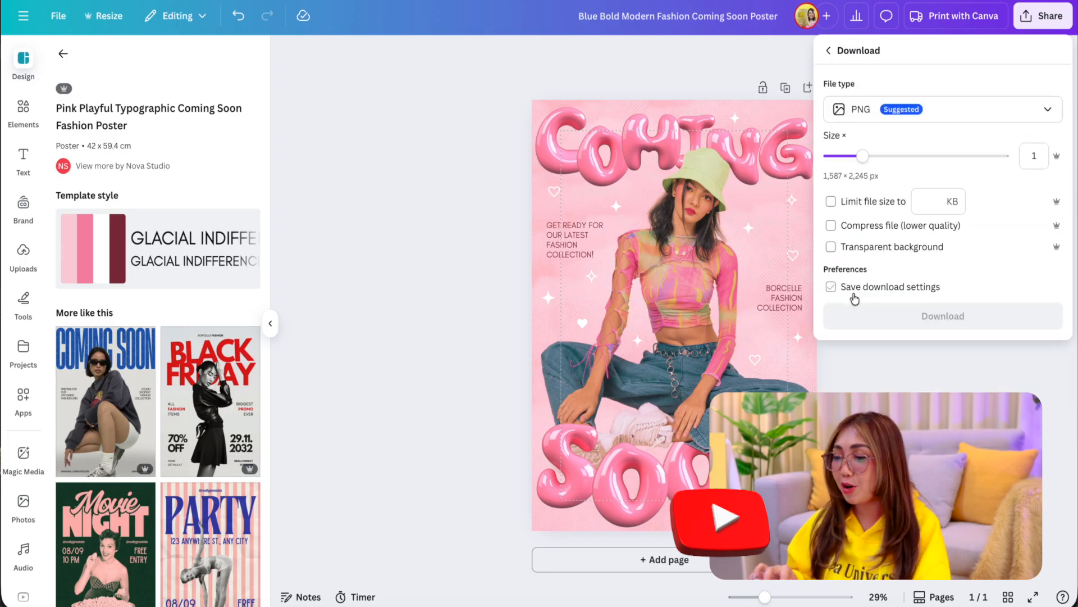
pyautogui.click(1049, 114)
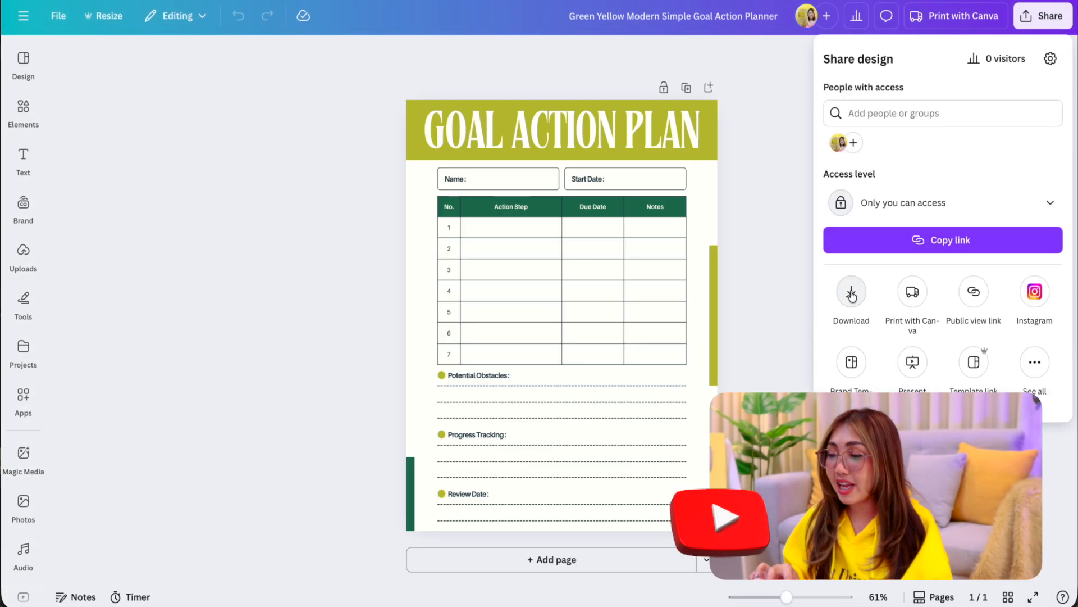
# Step: Download the "Green Yellow Modern Simple Goal Action Planner" design as a PNG at size 1
pyautogui.click(852, 293)
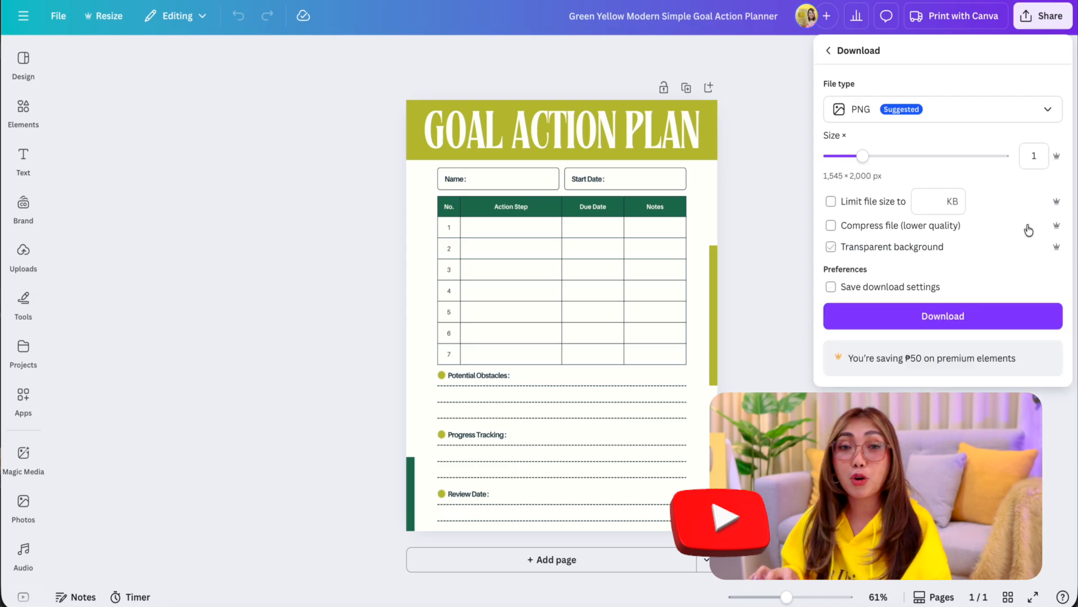
pyautogui.click(1008, 113)
pyautogui.click(976, 235)
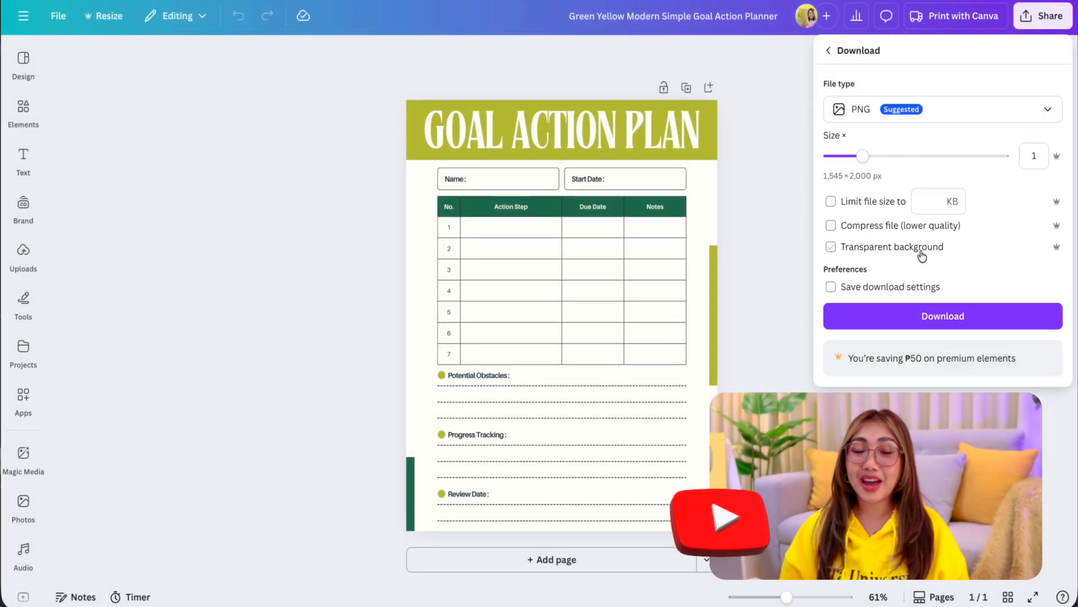
pyautogui.click(977, 323)
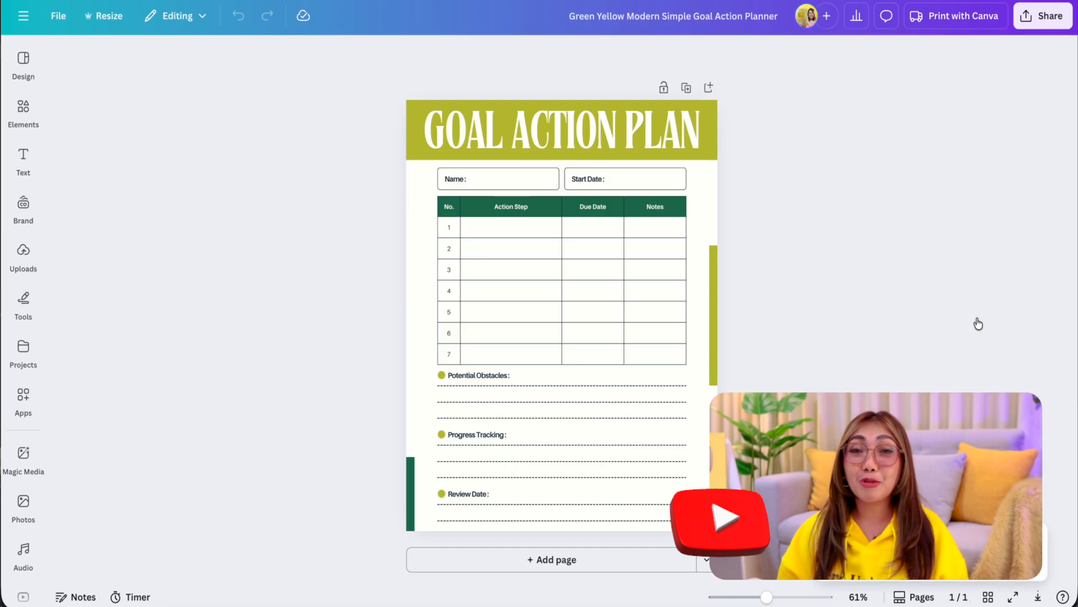